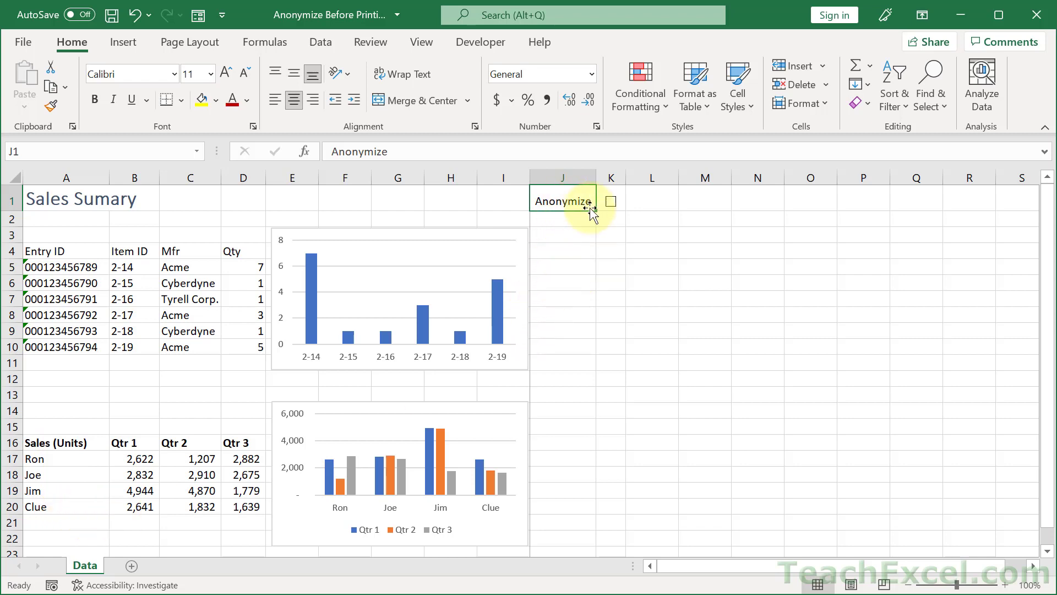
Step: Toggle the existing Anonymize check box on and off, previewing the masked print output
click(611, 202)
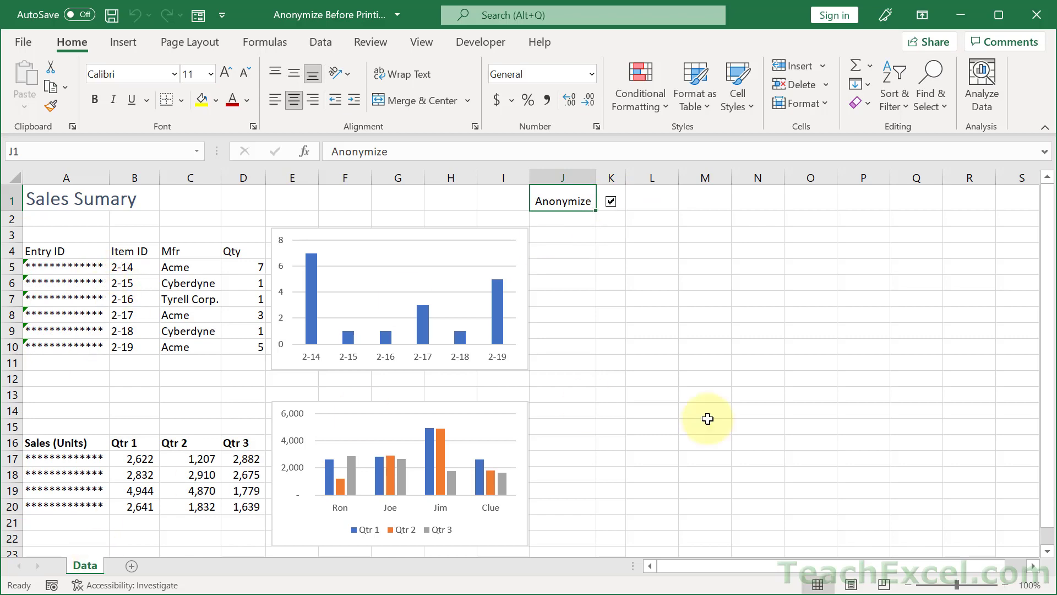
key(ctrl+p)
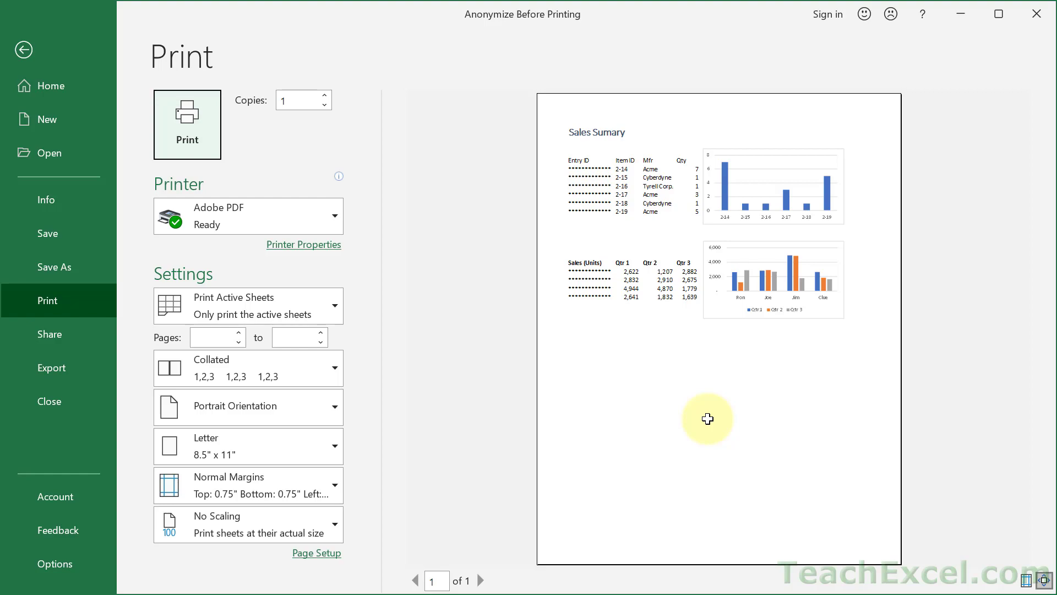
key(Escape)
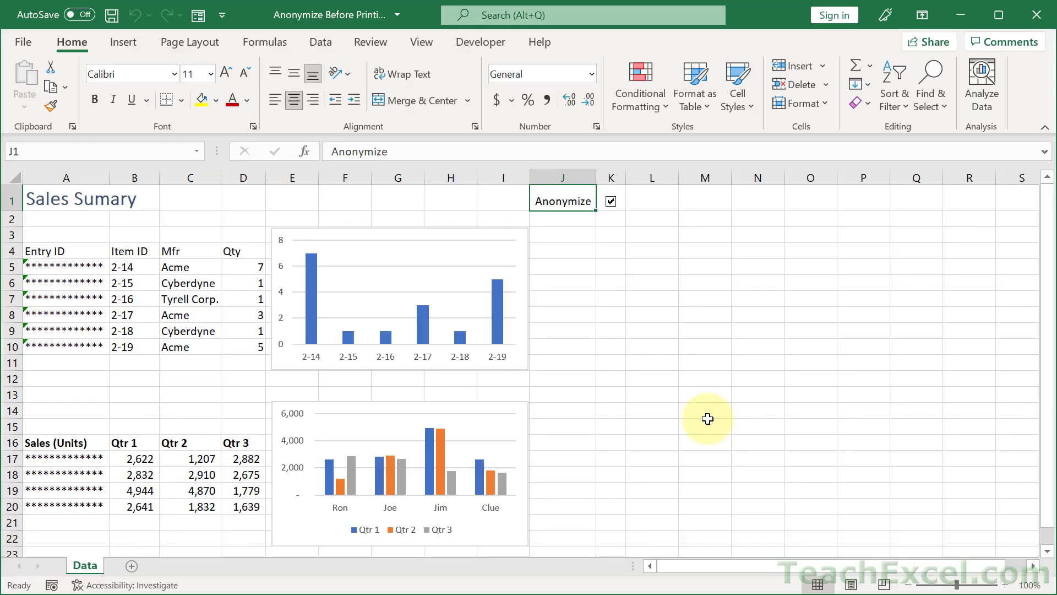
click(611, 201)
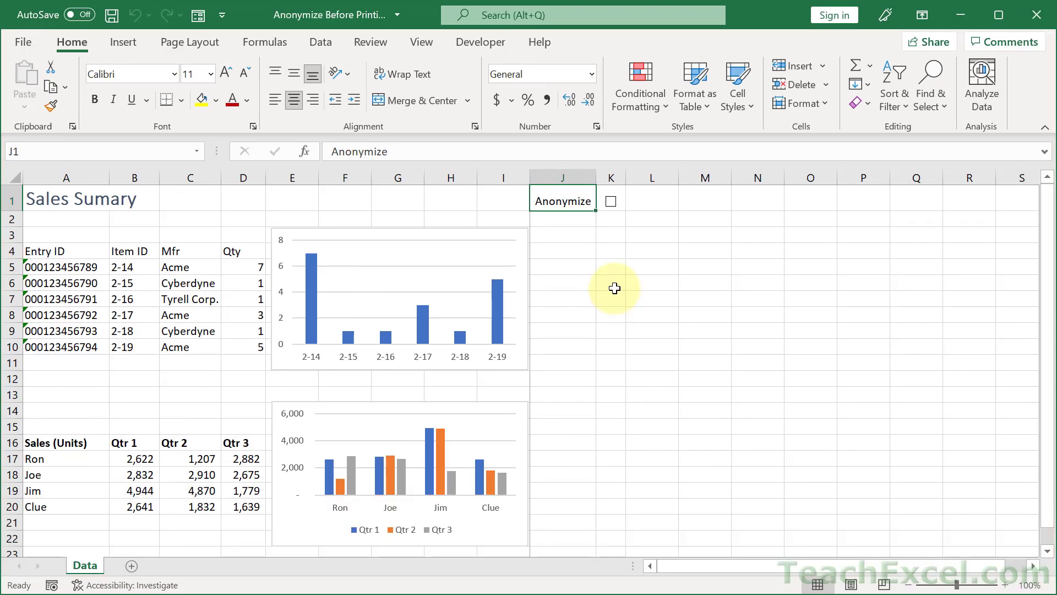
click(611, 201)
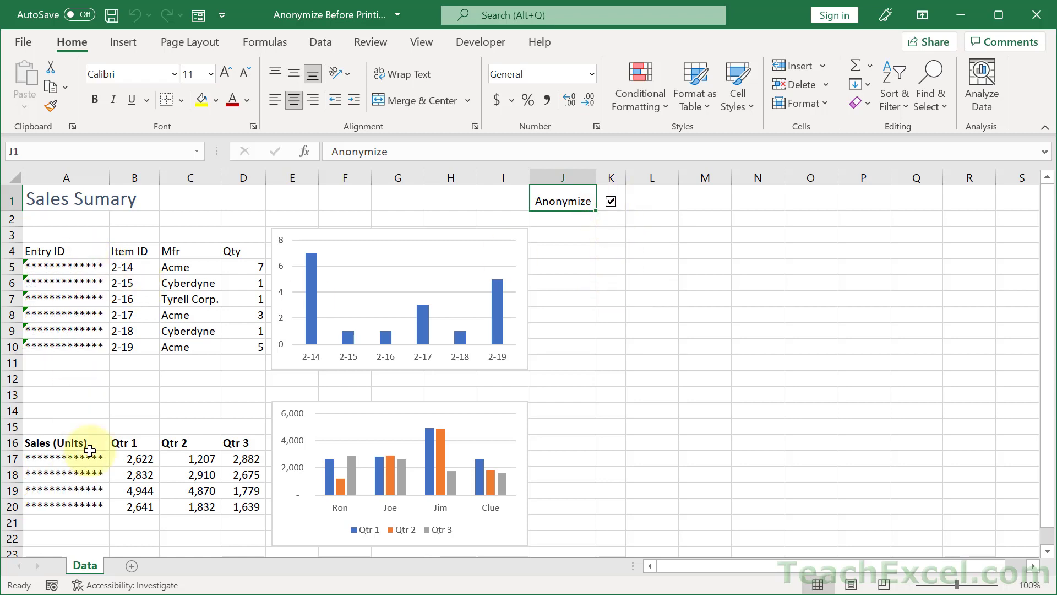
click(610, 203)
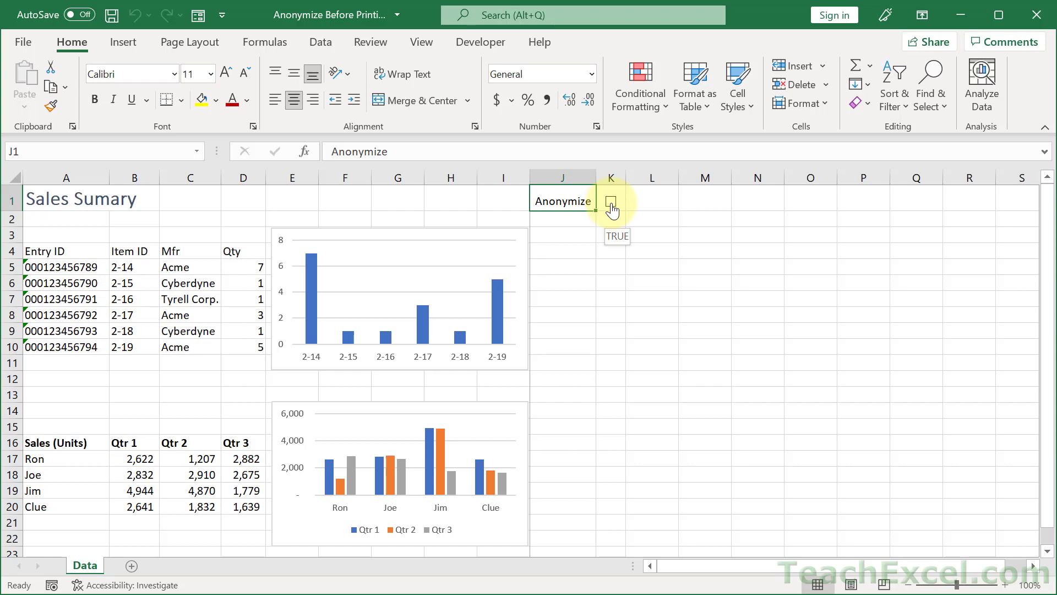
Step: Enter TRUE, then FALSE, into cell J3 below the Anonymize label
click(610, 234)
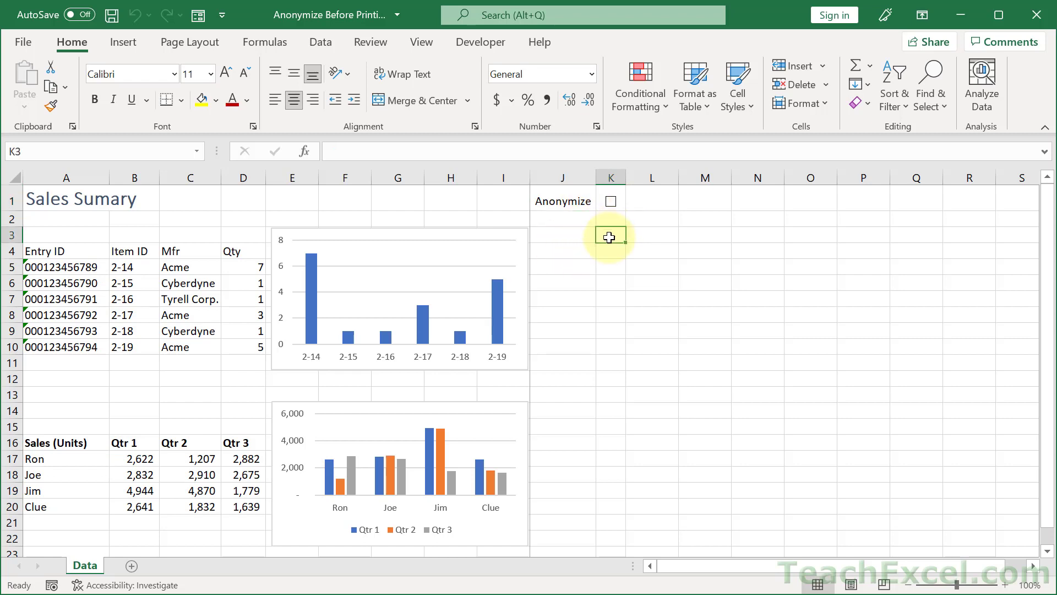
click(578, 236)
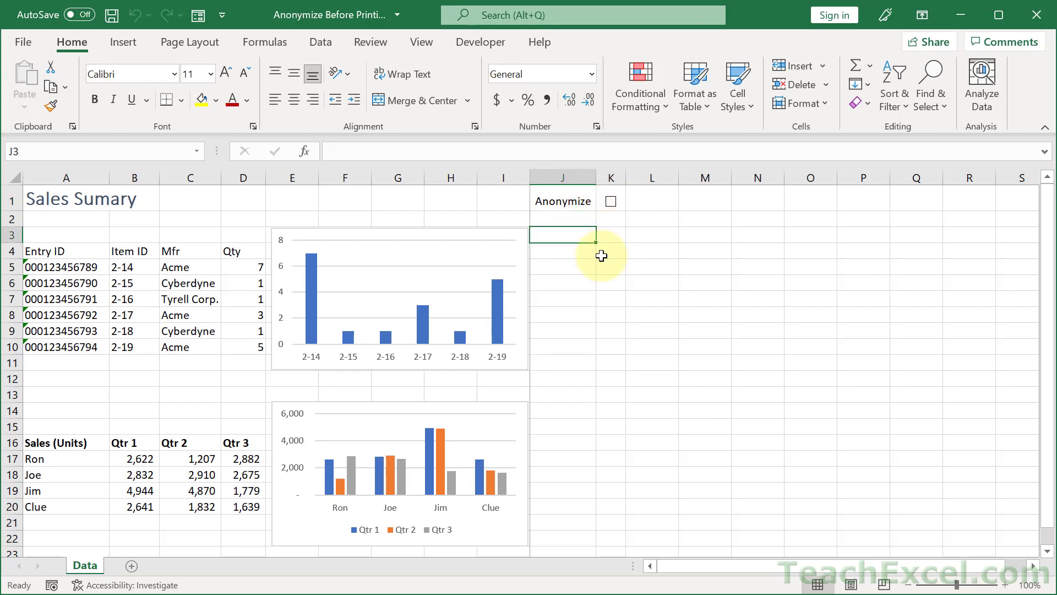
text(True)
key(ctrl+Return)
text(false)
key(Return)
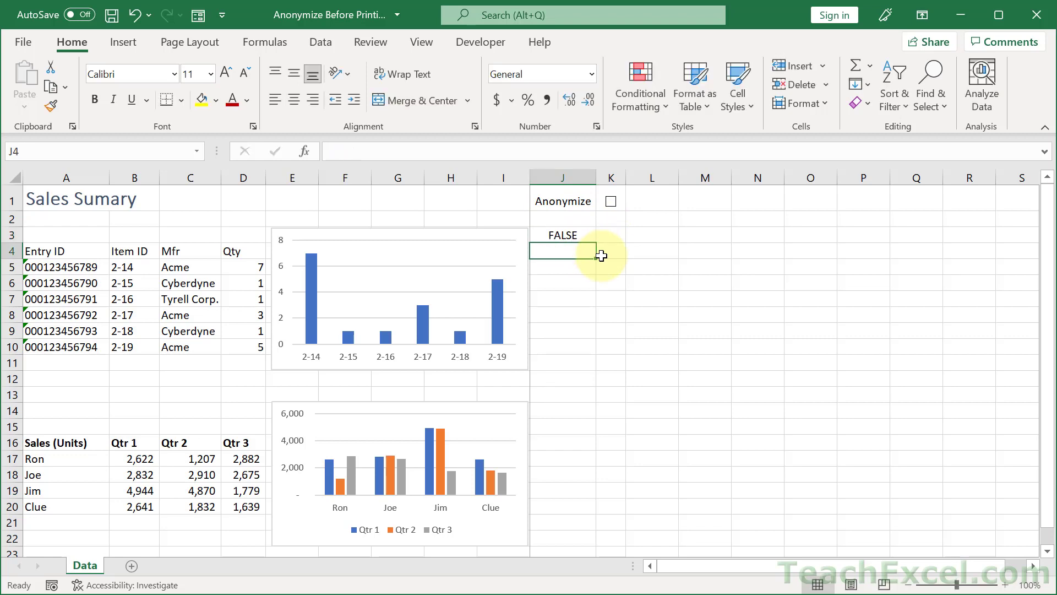
click(578, 235)
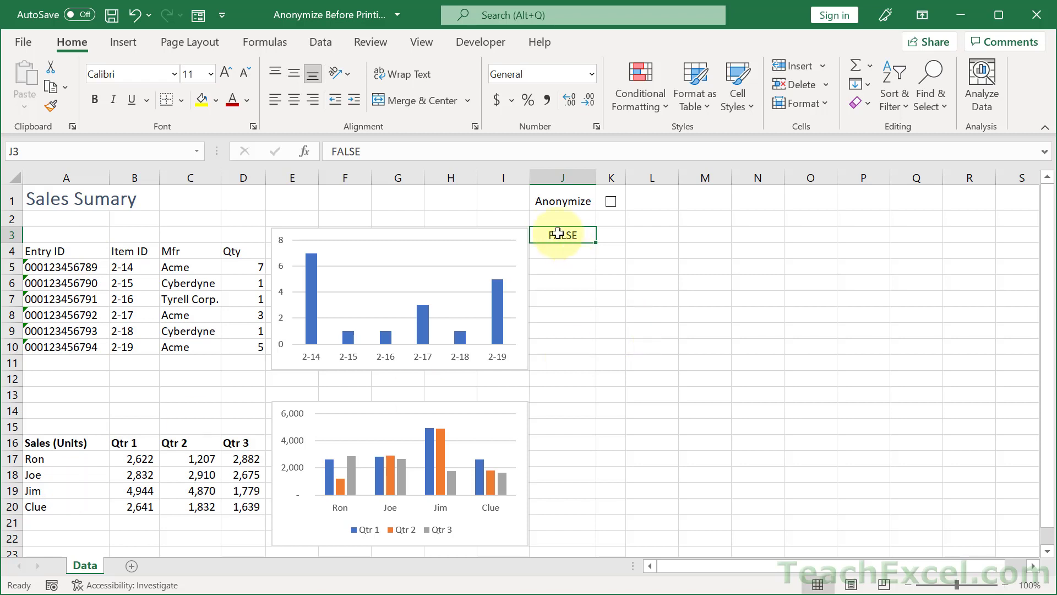
click(572, 269)
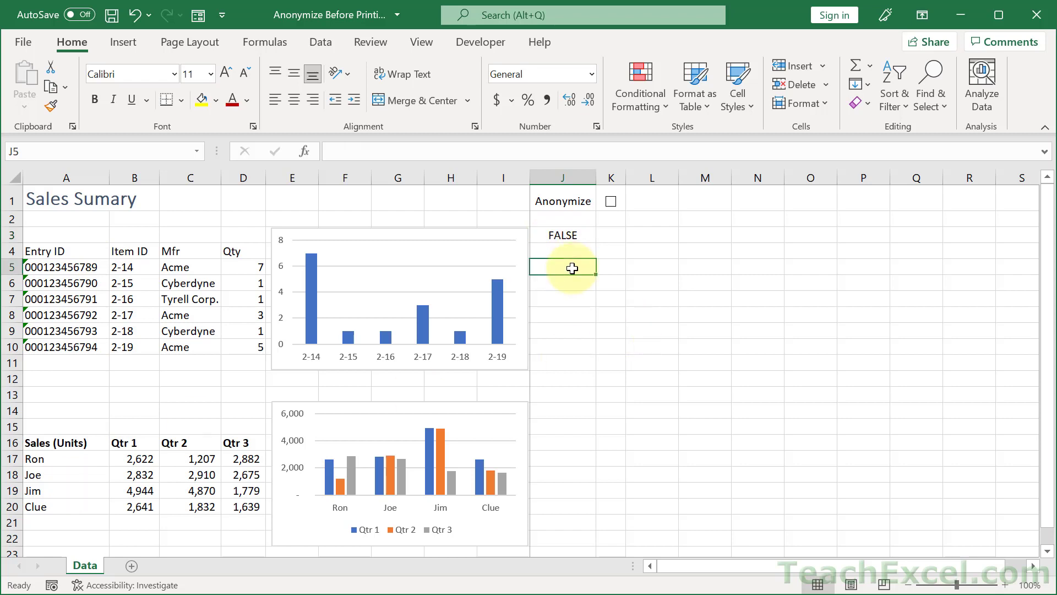
Step: Enter the formula =J3=TRUE in J5 and set J3 to TRUE
text(=)
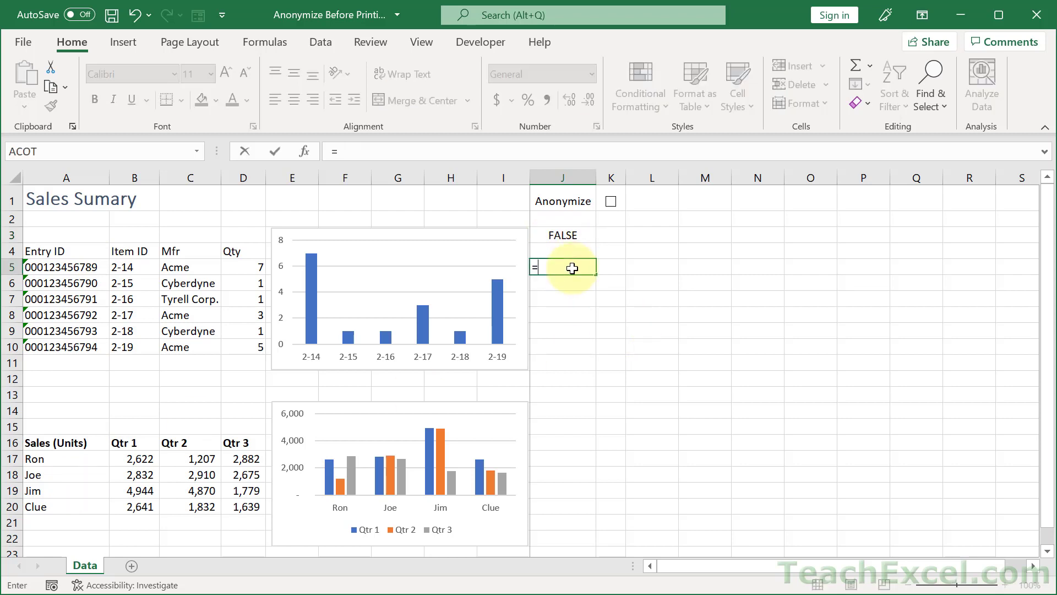
click(560, 234)
text(=true)
key(ctrl+Return)
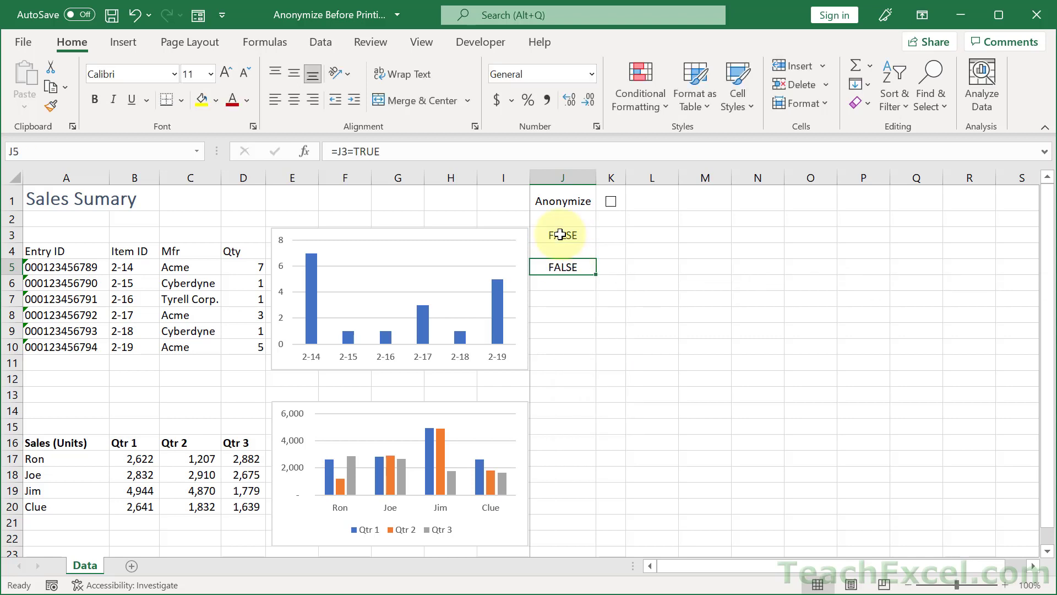
click(575, 230)
text(tr)
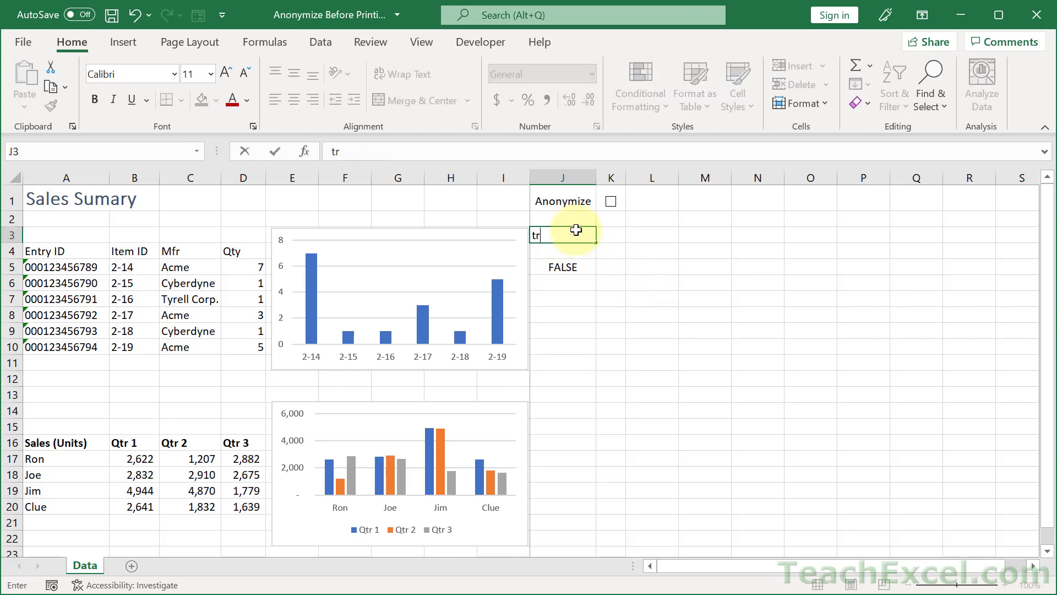
text(ue)
key(Return)
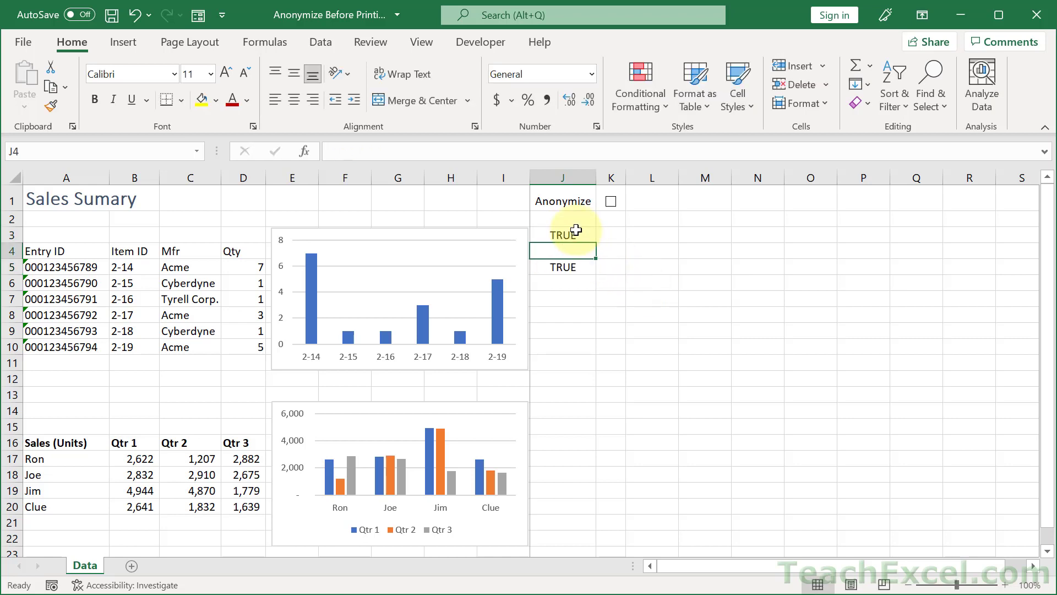
Step: Make J5's reference absolute as =$J$3=TRUE and copy the formula text
double_click(570, 270)
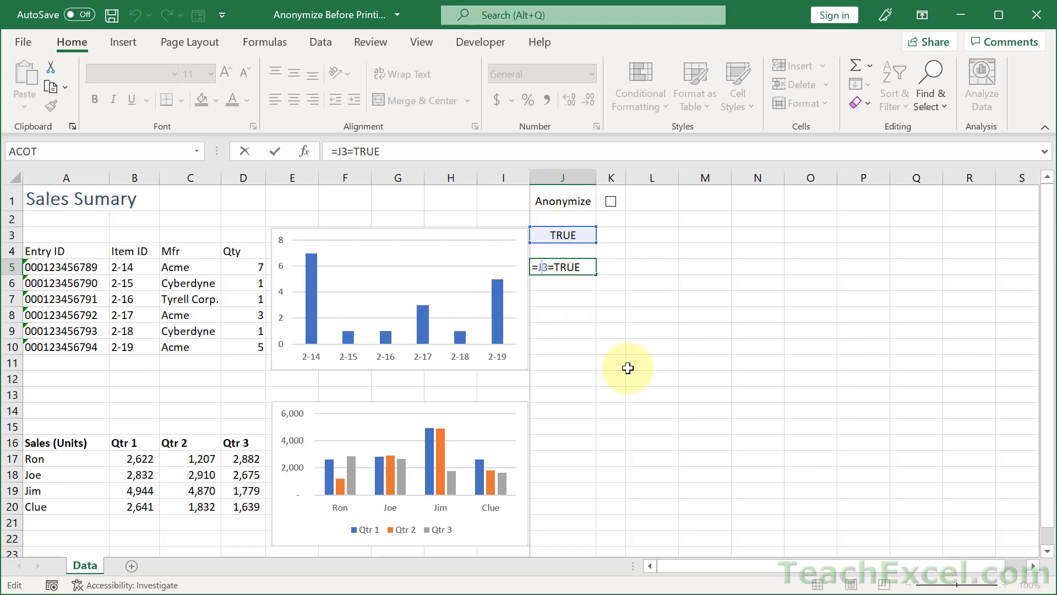
key(F4)
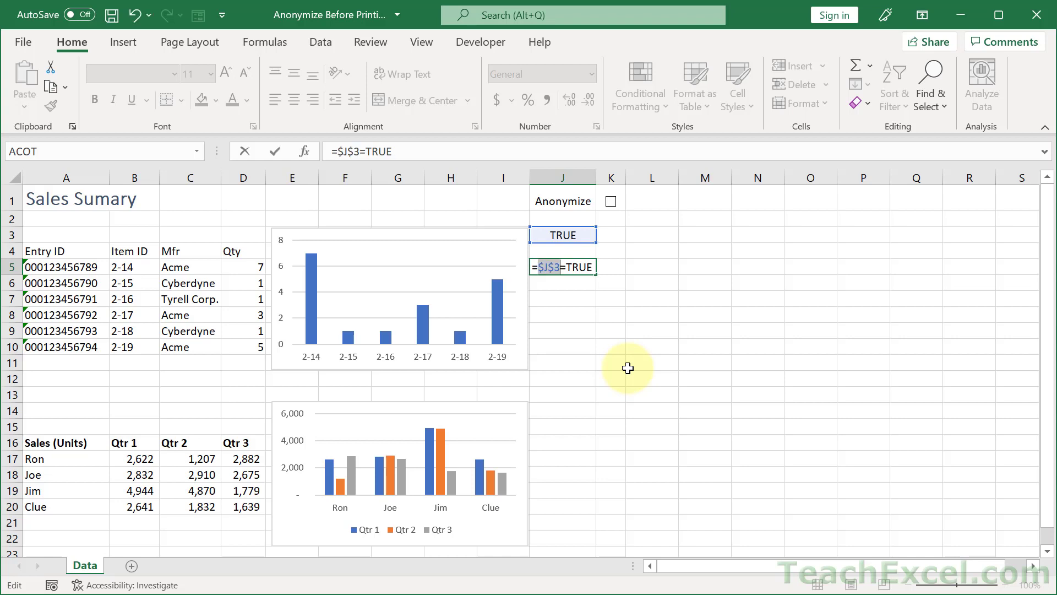
key(ctrl+Return)
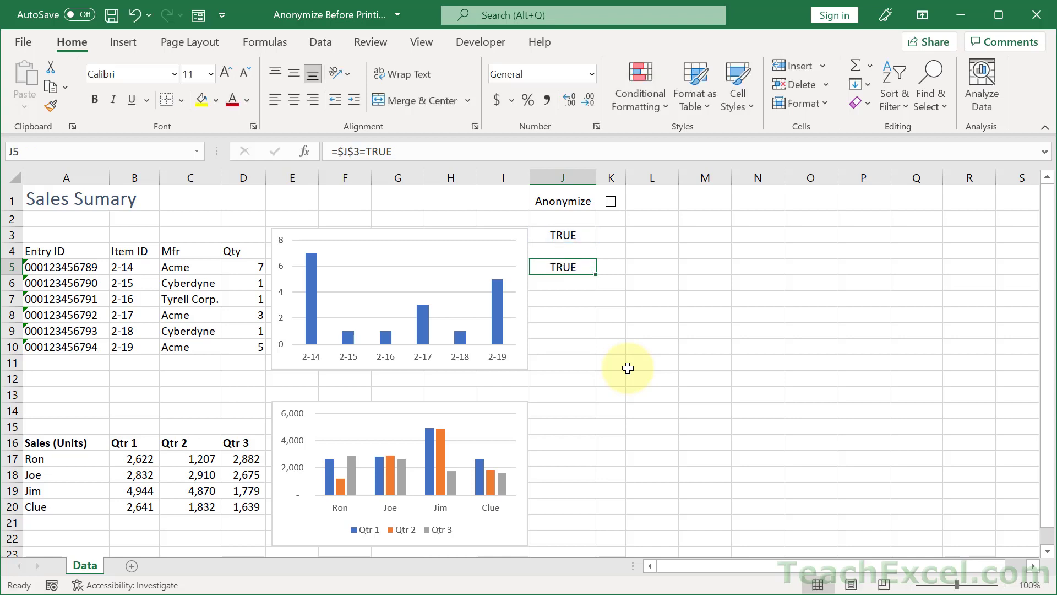
double_click(573, 268)
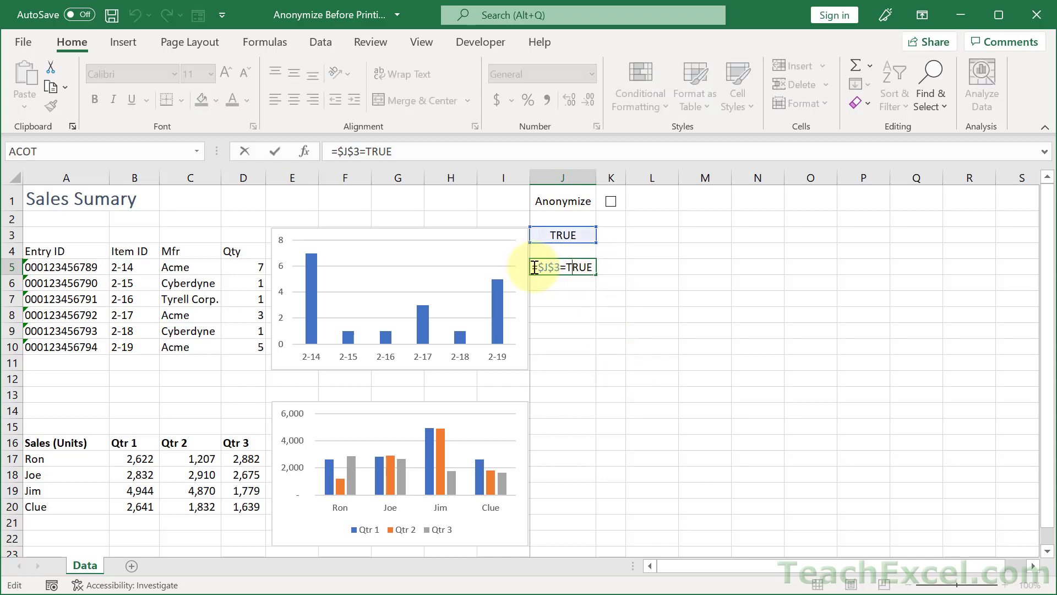
drag(532, 267, 599, 268)
key(ctrl+c)
key(Escape)
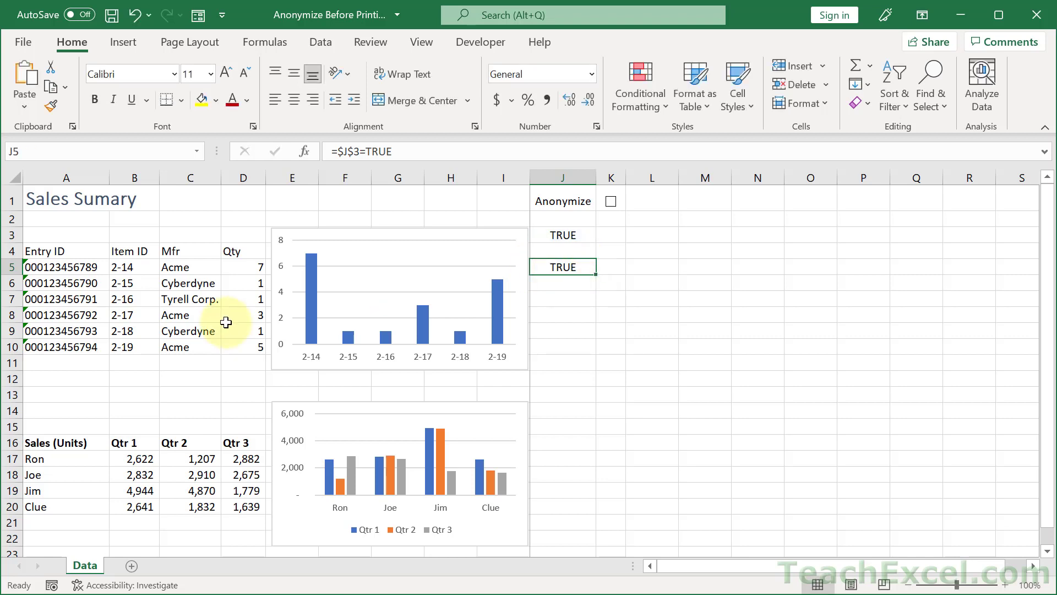
Step: Select Entry IDs A5:A10 and names A17:A20 and start a formula rule =$J$3=TRUE
drag(77, 270, 82, 346)
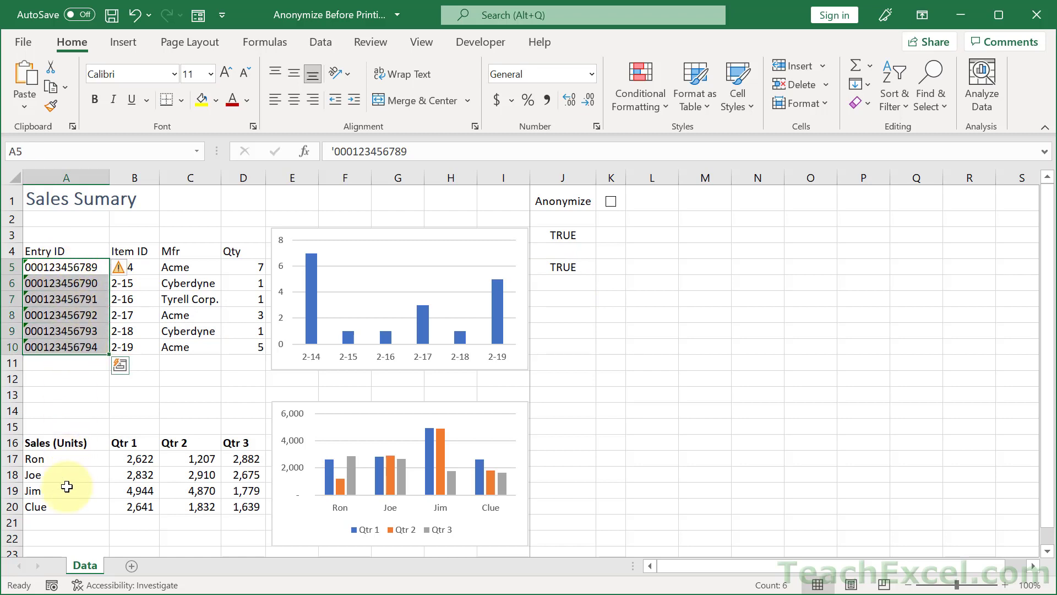
drag(71, 461, 65, 513)
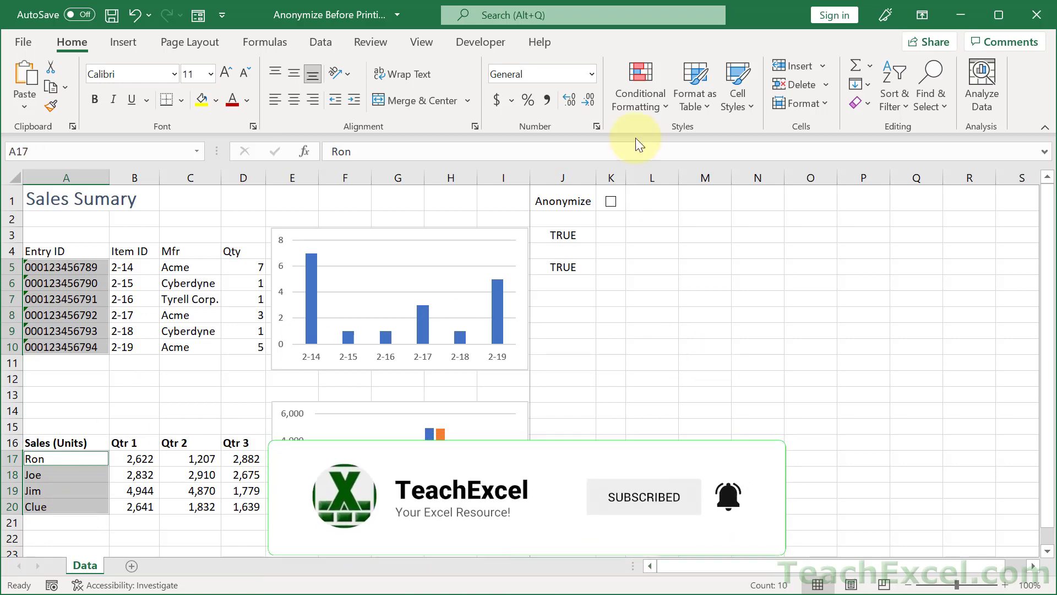
click(642, 107)
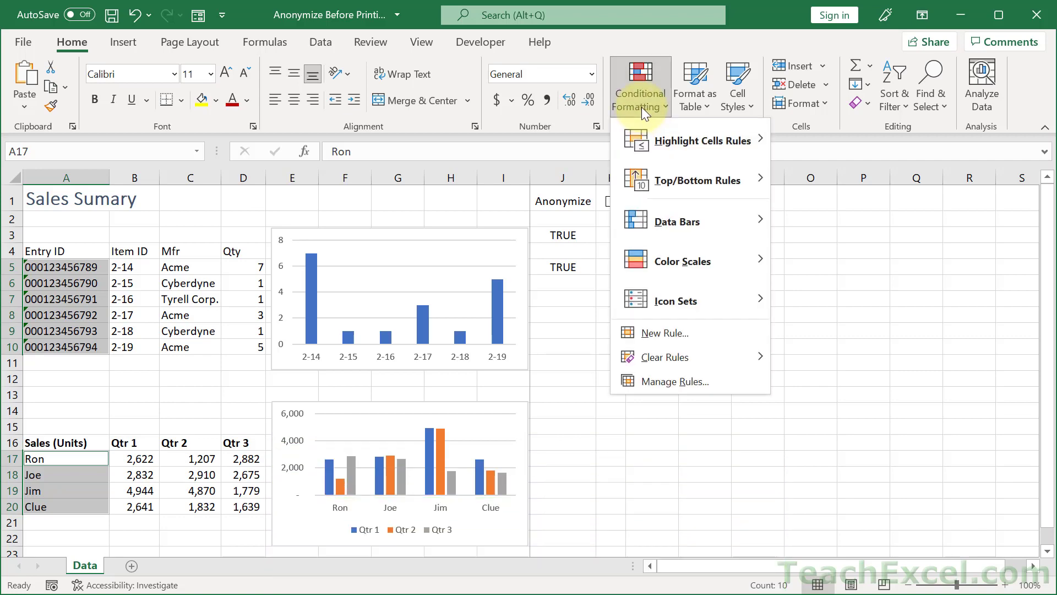
click(675, 335)
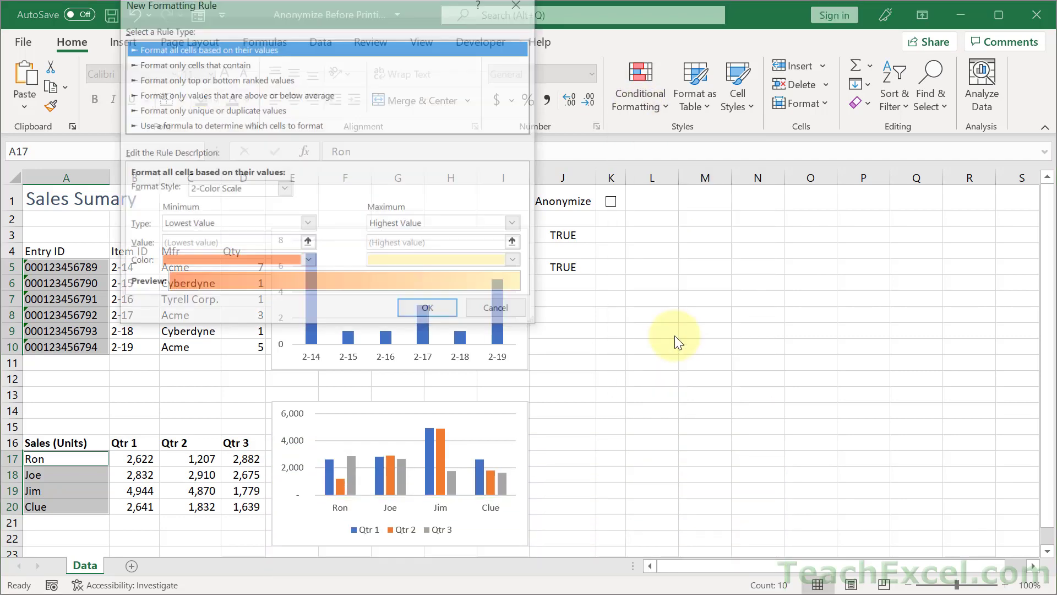
click(243, 147)
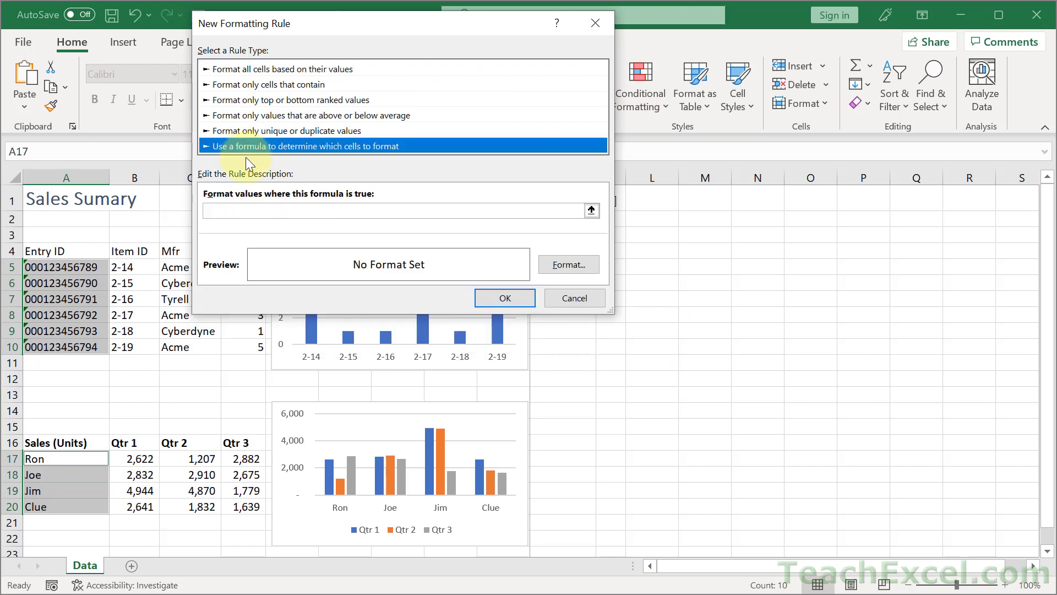
click(272, 211)
text(=$J$3=TRUE)
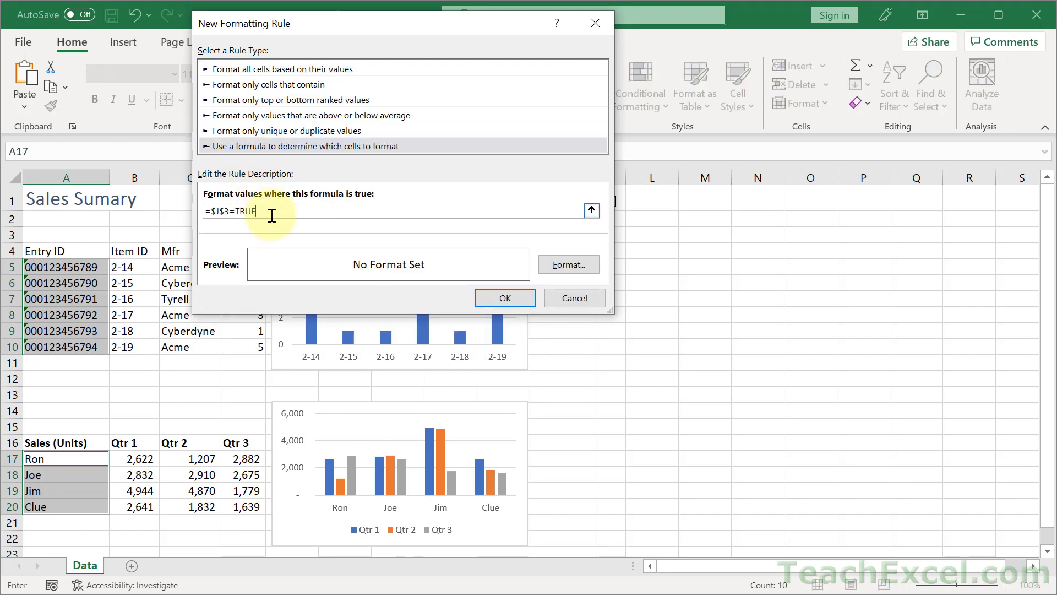
Step: Give the rule the asterisk-only custom number format **;**;**;**
click(568, 264)
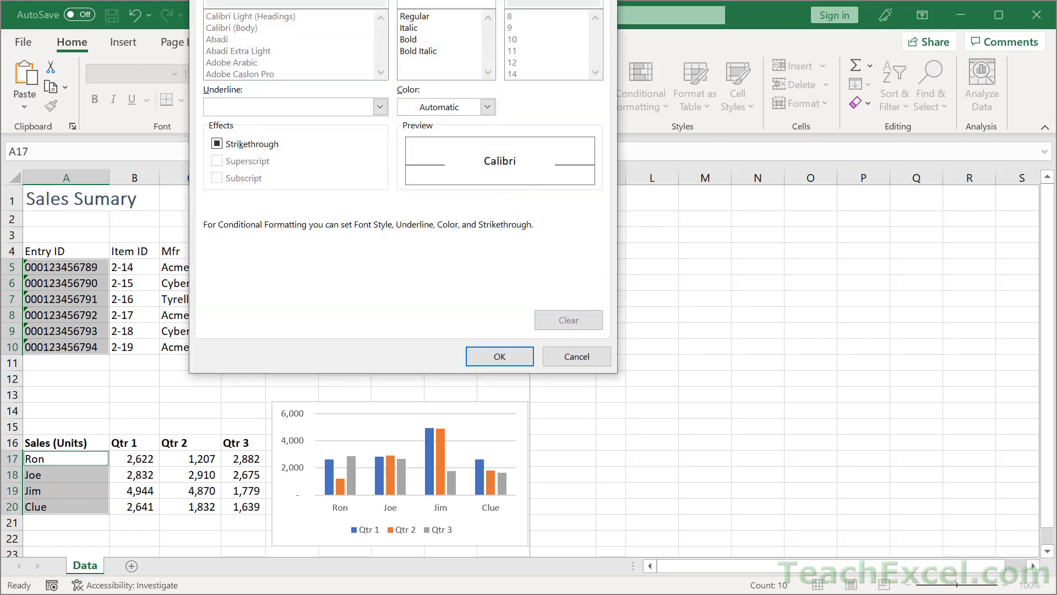
click(316, 68)
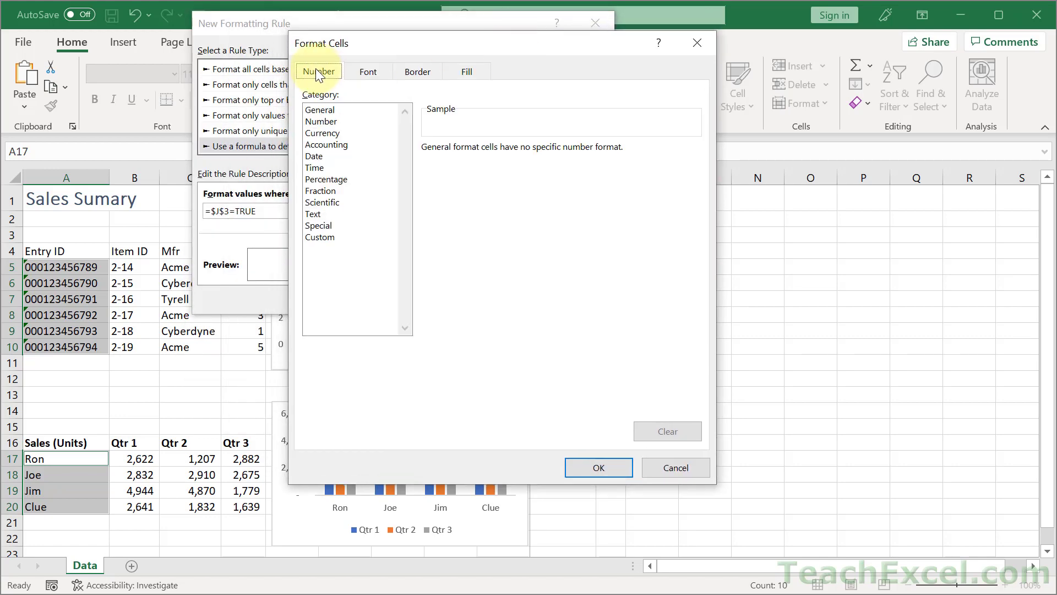
click(315, 238)
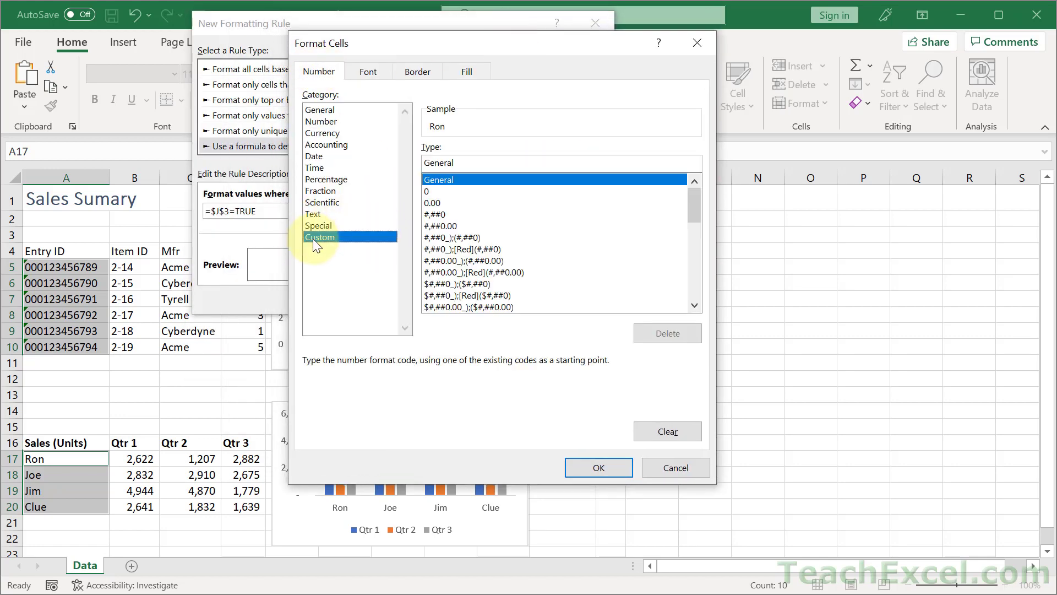
drag(689, 194, 688, 285)
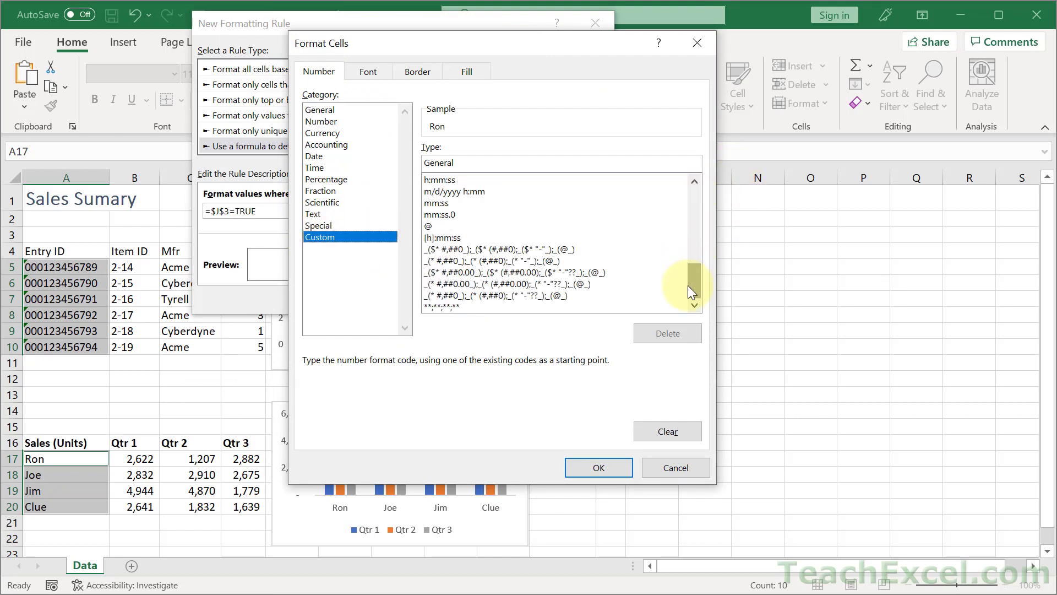
click(442, 308)
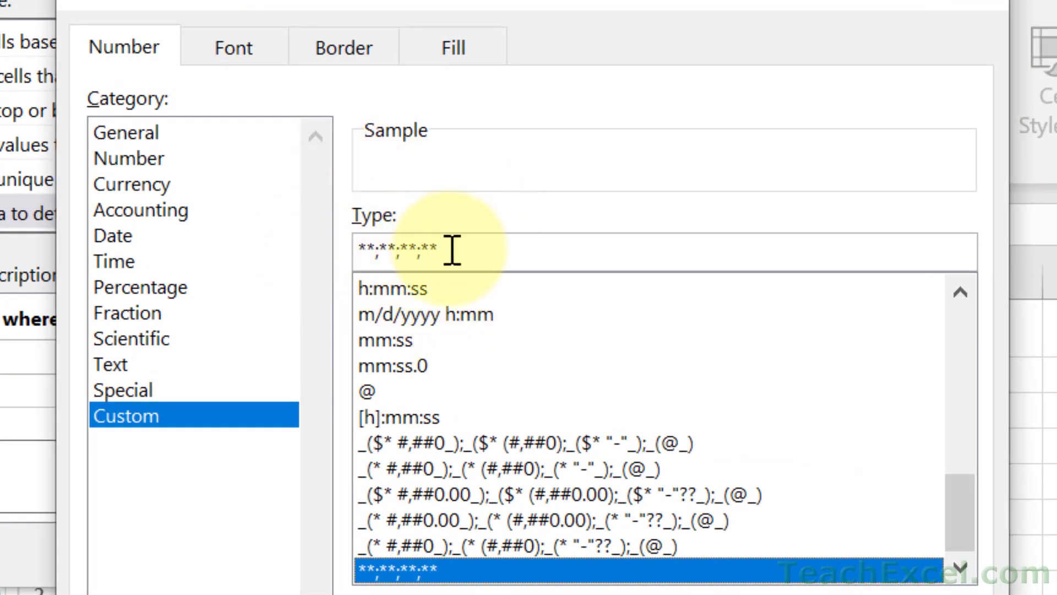
click(472, 247)
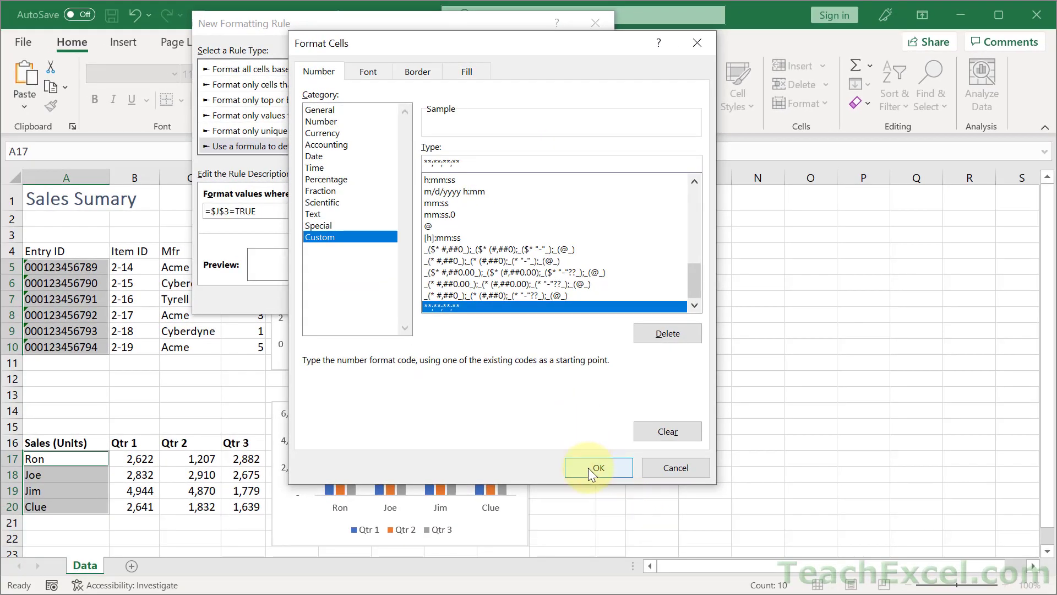
click(588, 469)
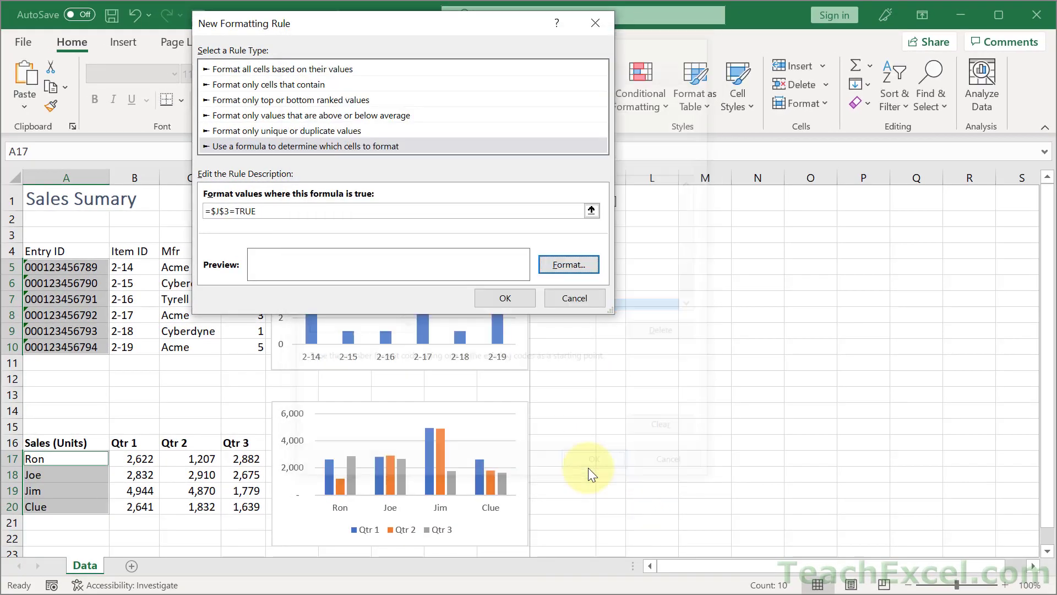
Step: Apply the masking rule and switch J3 to FALSE to reveal the real data
click(502, 304)
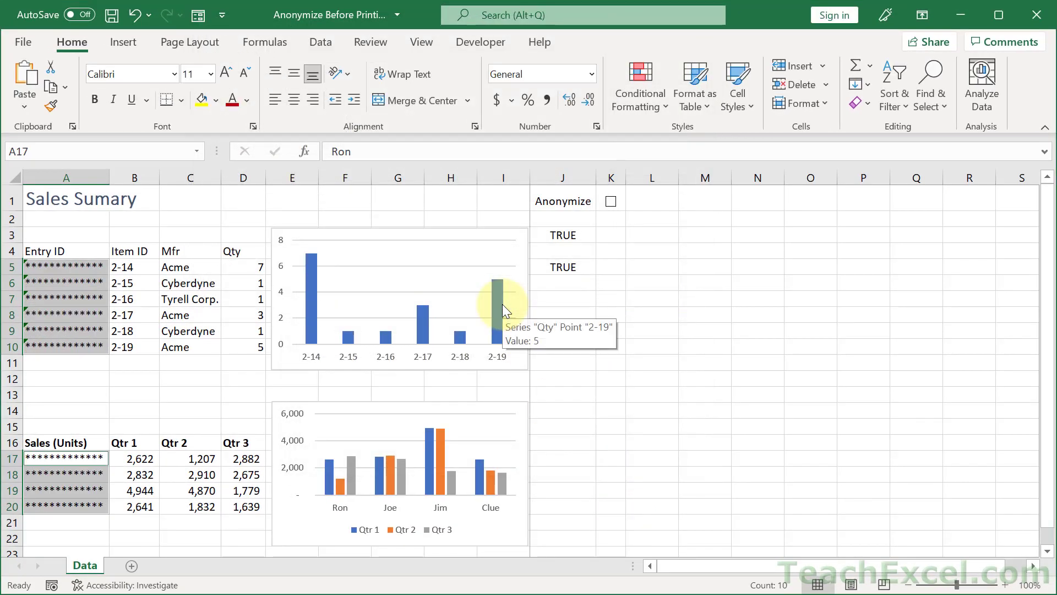
click(656, 255)
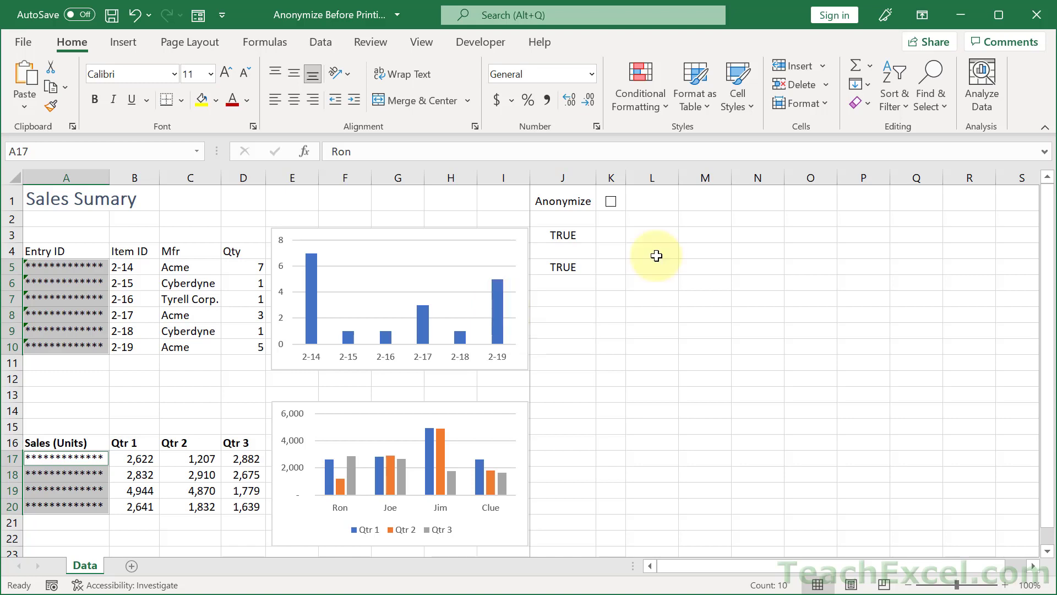
click(586, 233)
text(false)
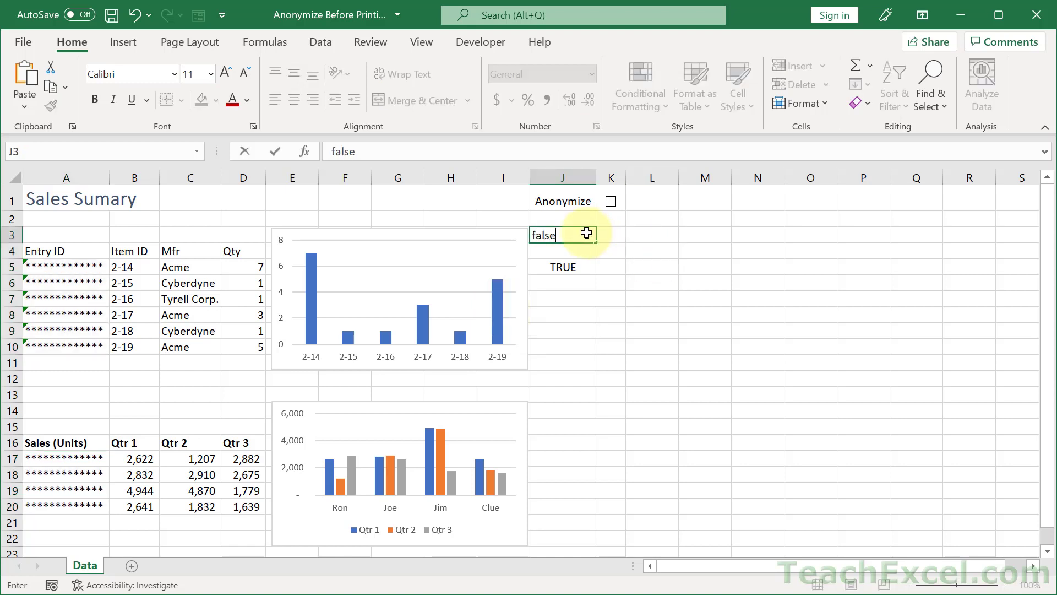
key(Return)
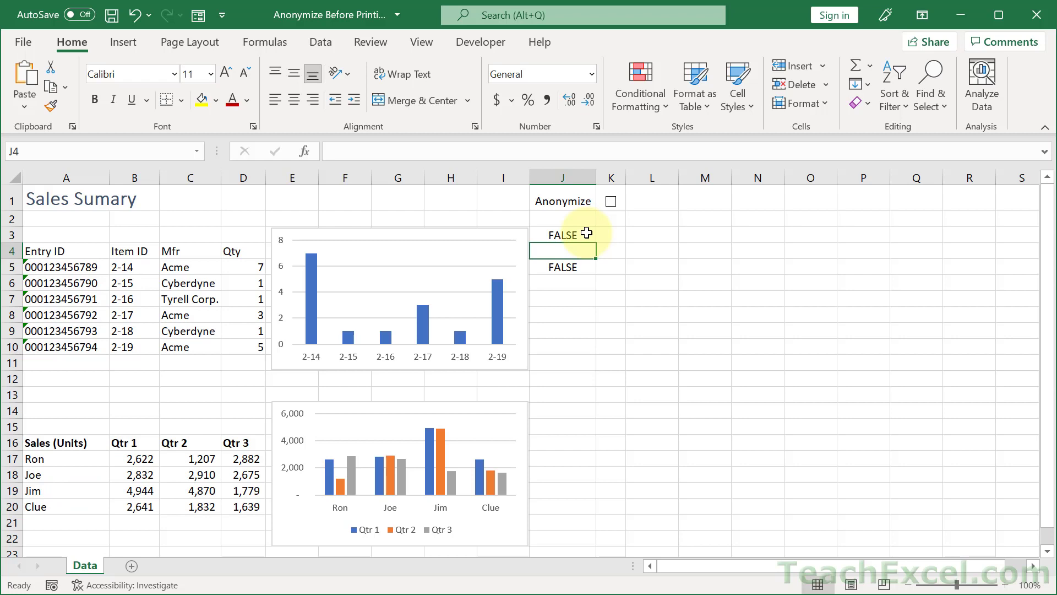
Step: Clear the helper formula from cell J5
click(573, 266)
key(Delete)
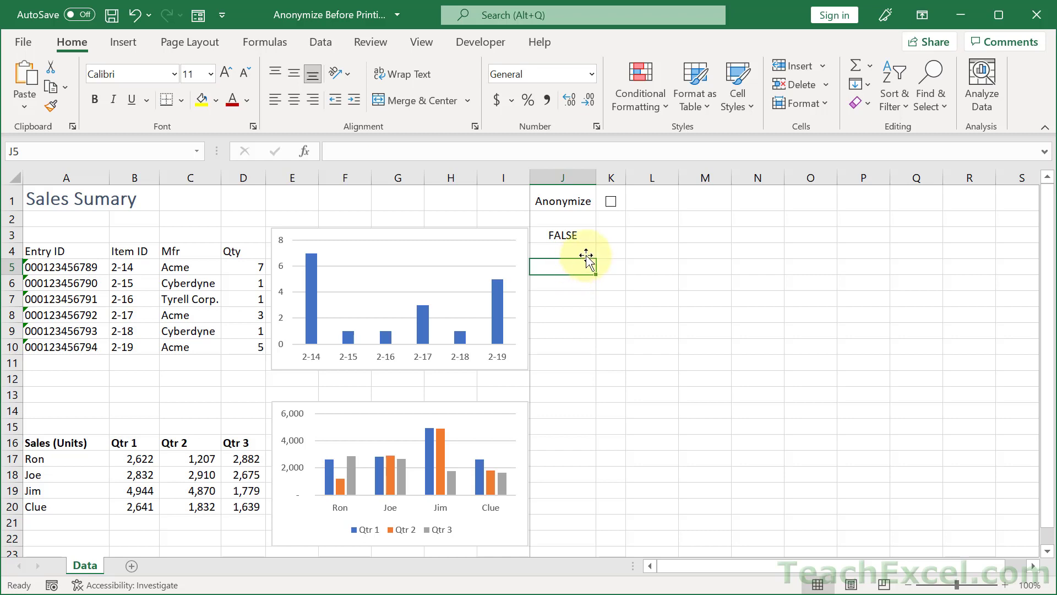
click(584, 249)
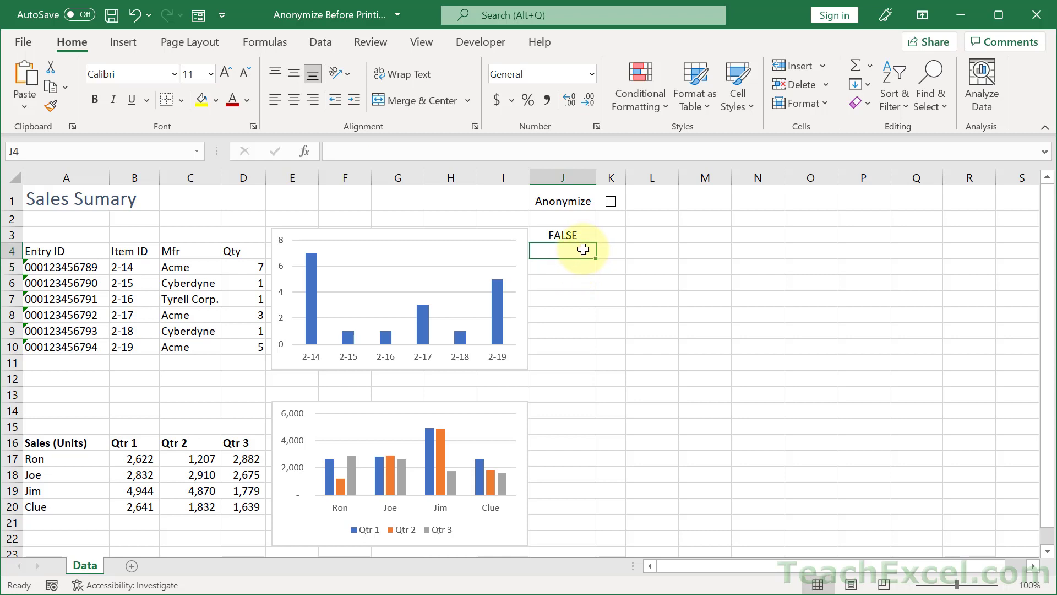
Step: Switch to the Developer tab, confirming it is ticked in Customize the Ribbon
click(474, 42)
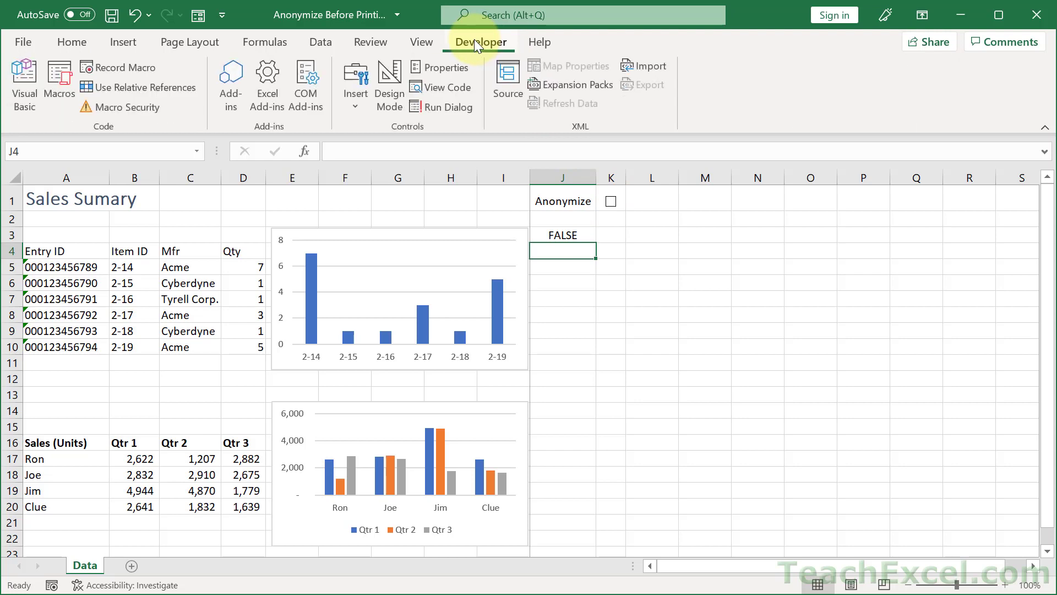
right_click(481, 42)
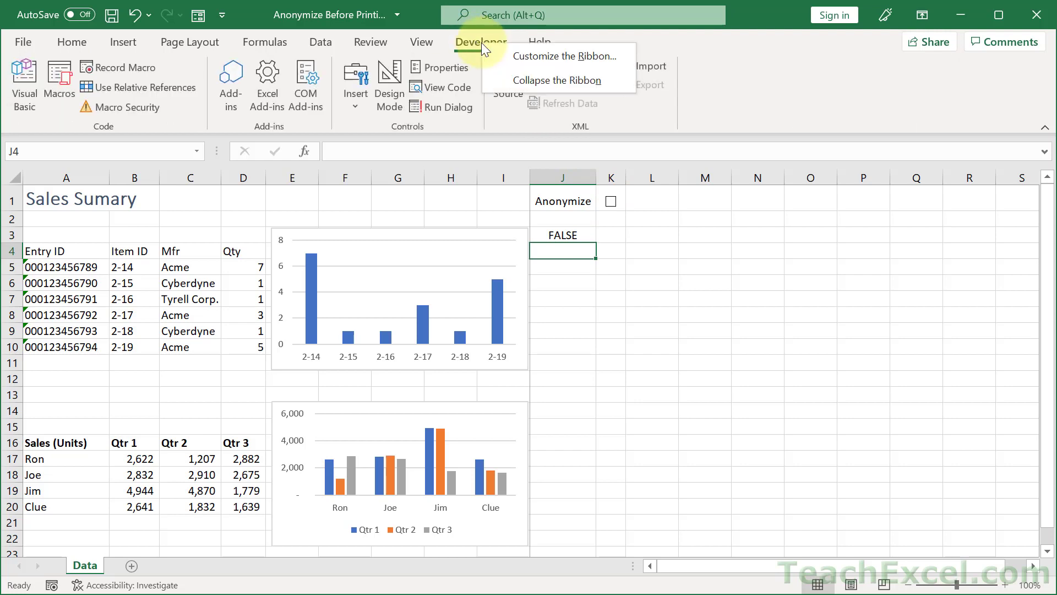
click(508, 53)
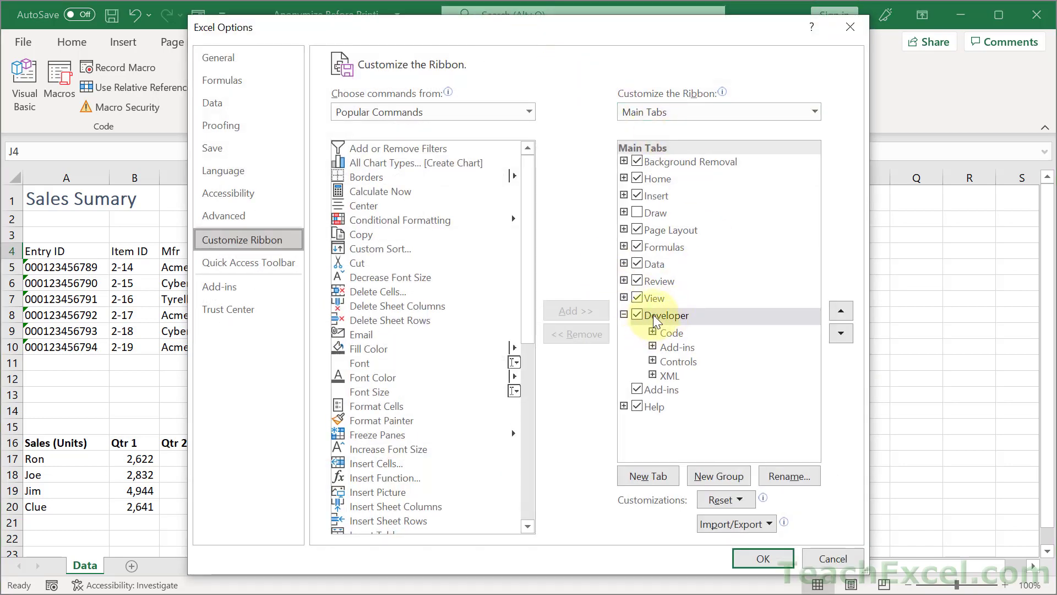
click(755, 554)
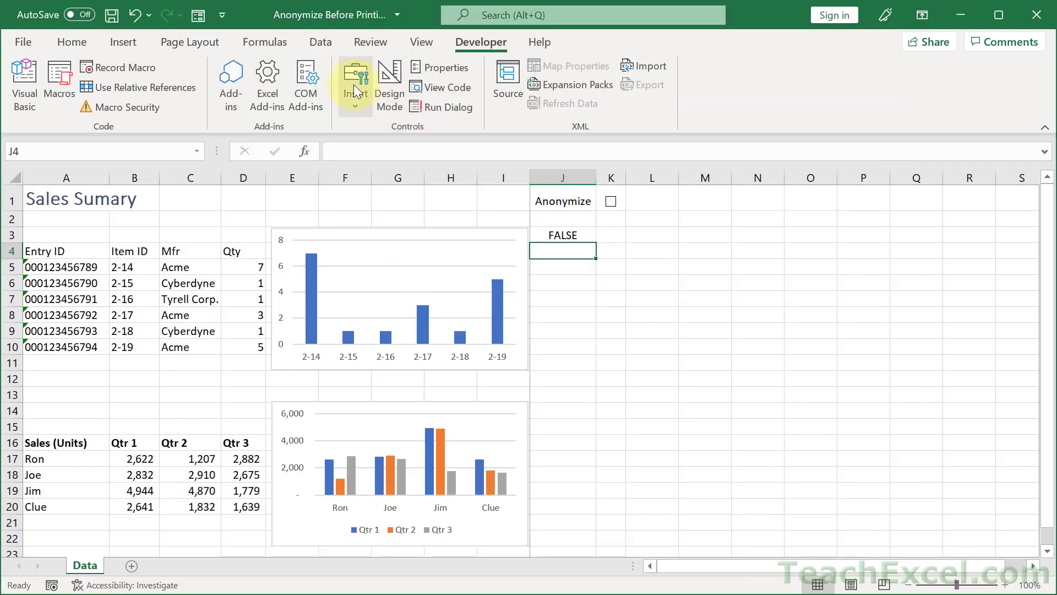
Step: Draw a form check box near cell K4 and clear its caption text
click(353, 87)
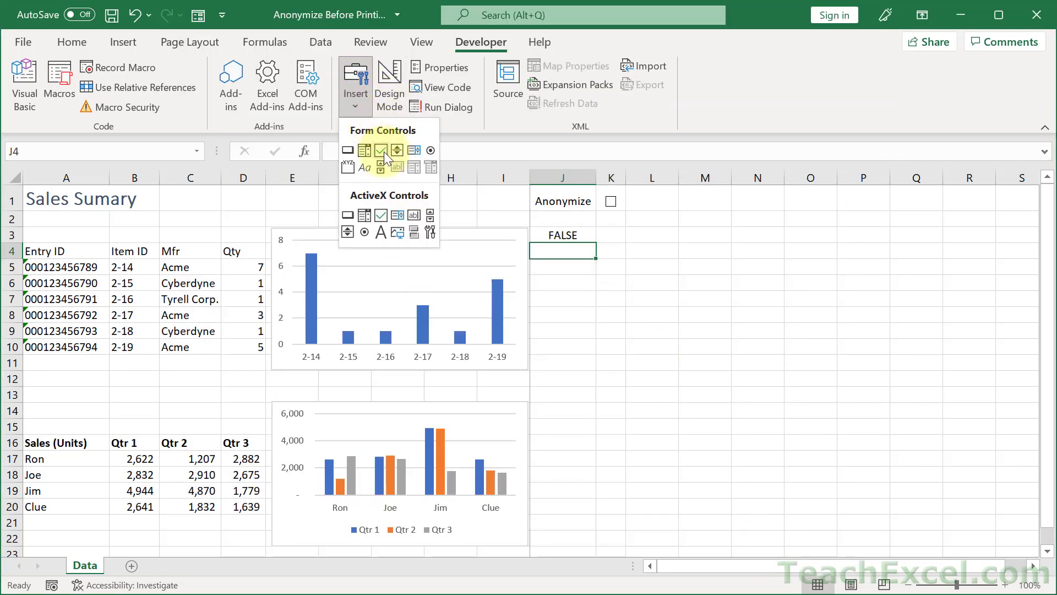
click(385, 151)
drag(608, 245, 671, 260)
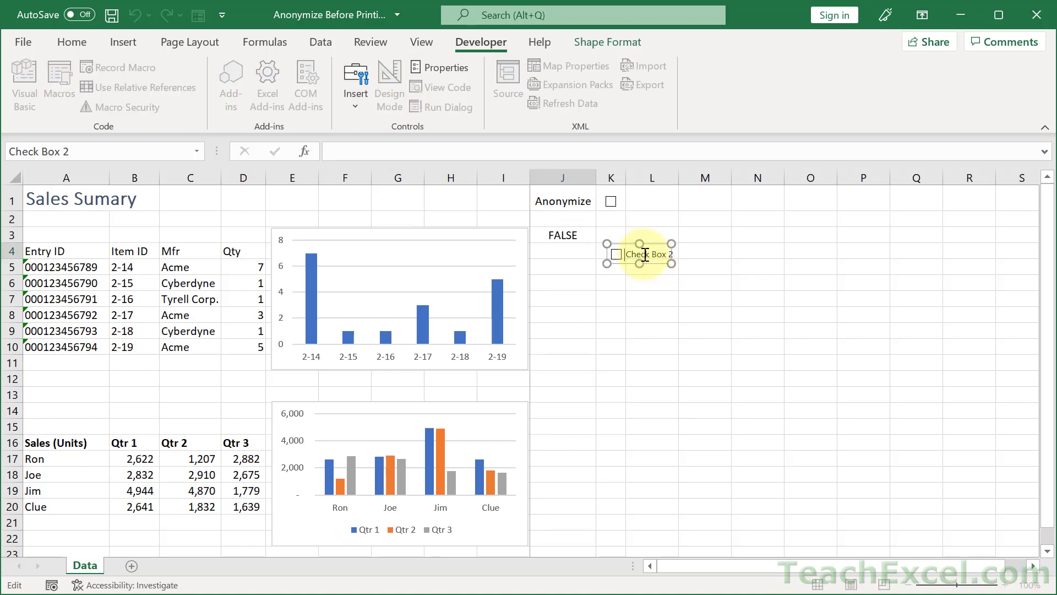
key(ctrl+a)
key(Delete)
click(658, 243)
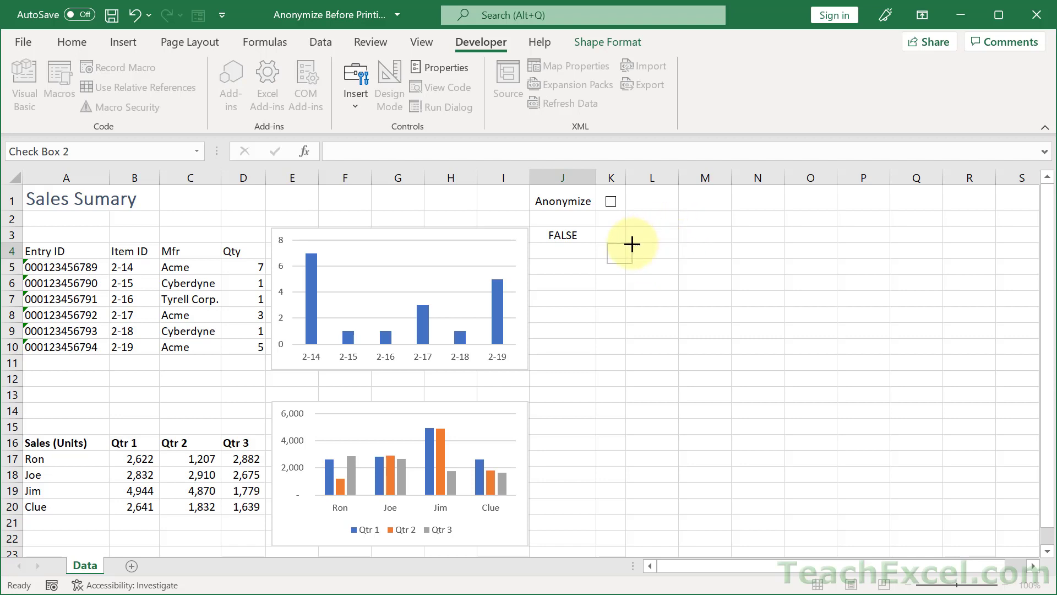
drag(632, 244, 630, 243)
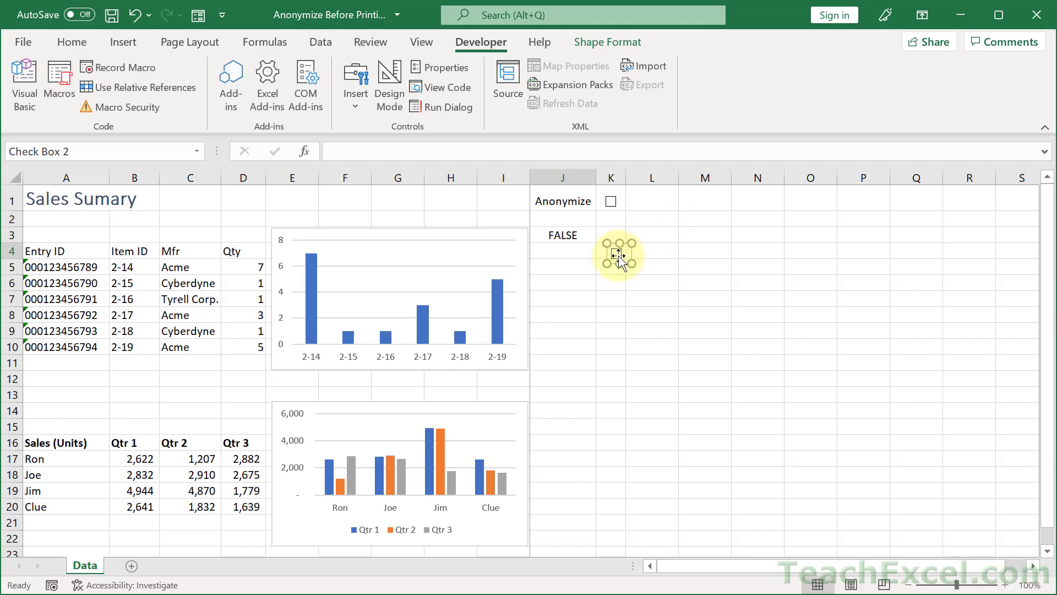
Step: Set the check box's Cell link to $J$3 in Format Control
right_click(618, 254)
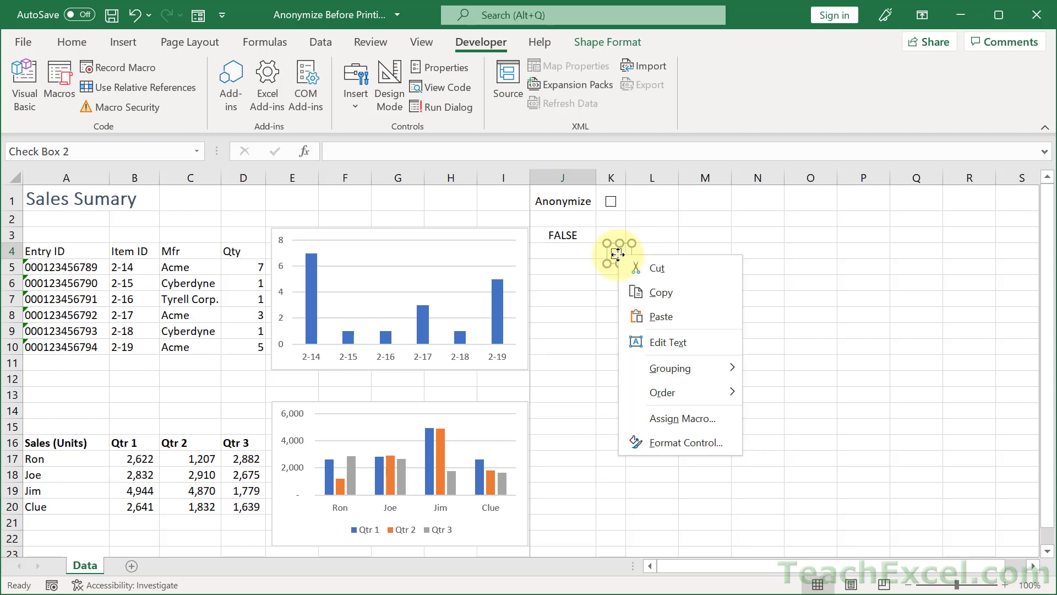
click(691, 441)
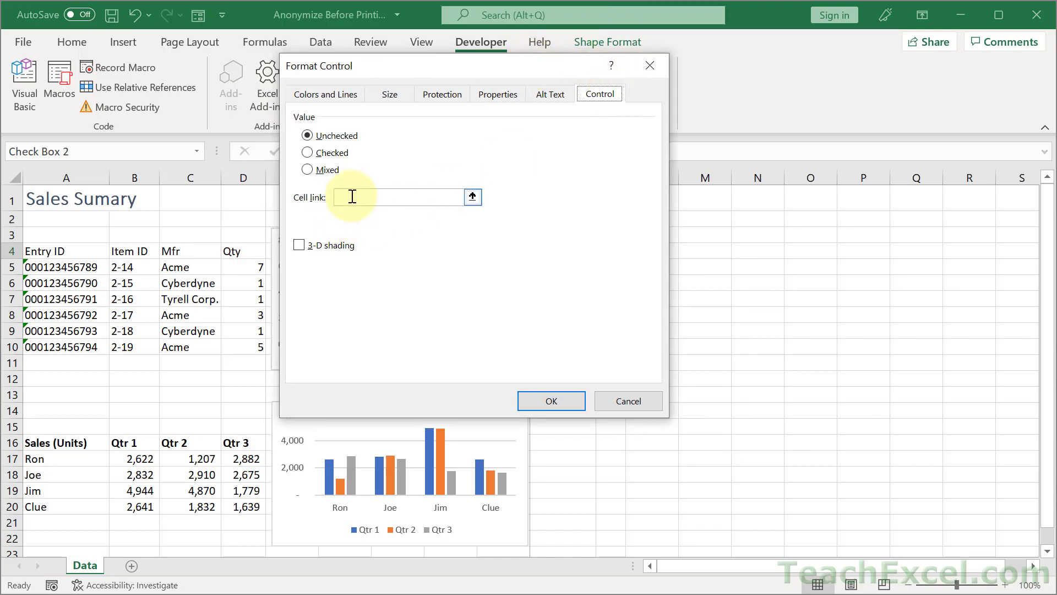
click(352, 196)
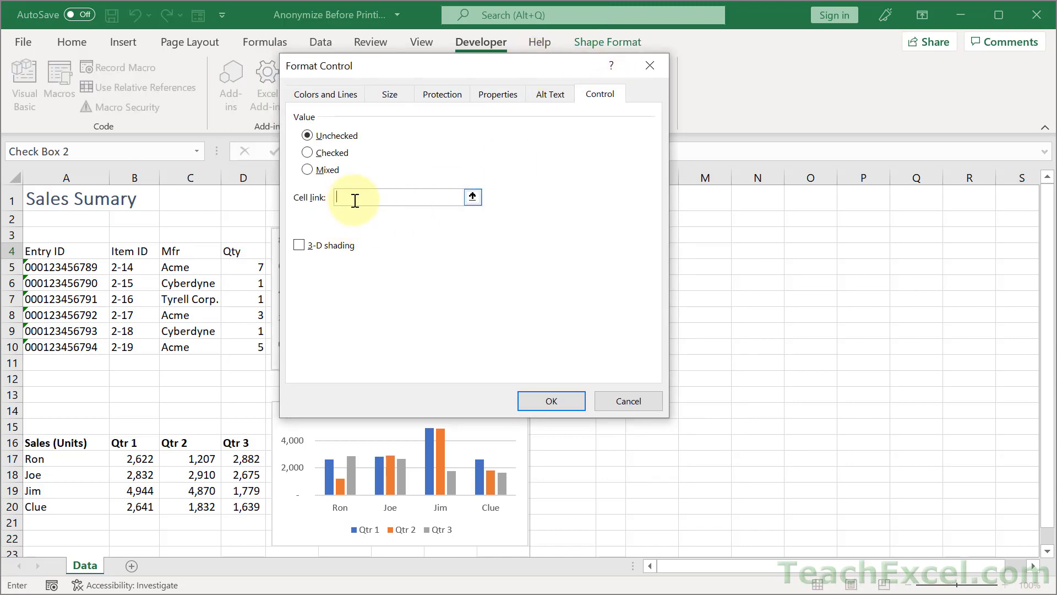
click(474, 198)
click(558, 235)
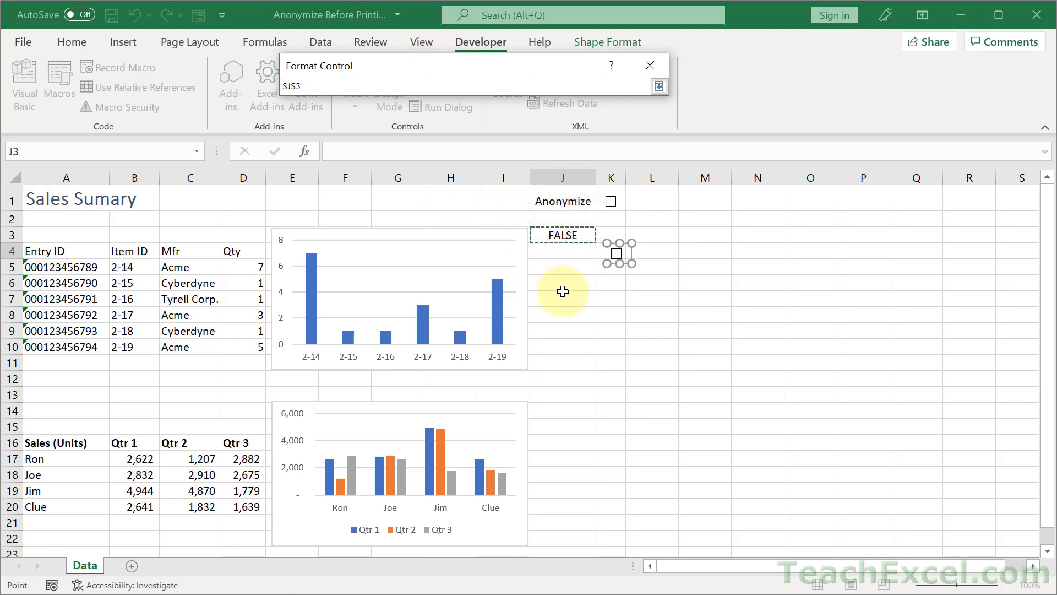
key(Return)
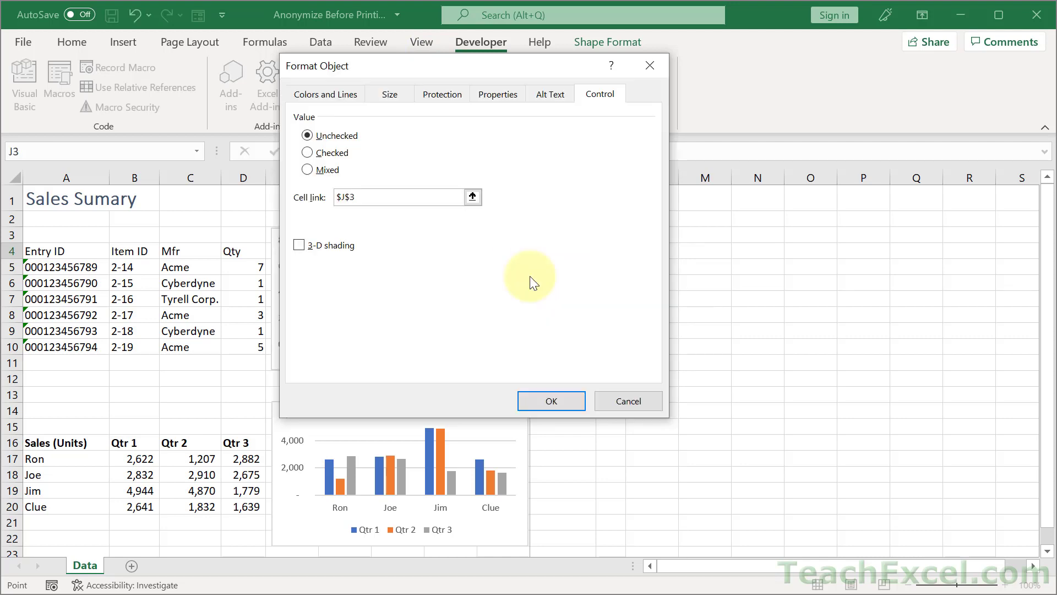
click(563, 404)
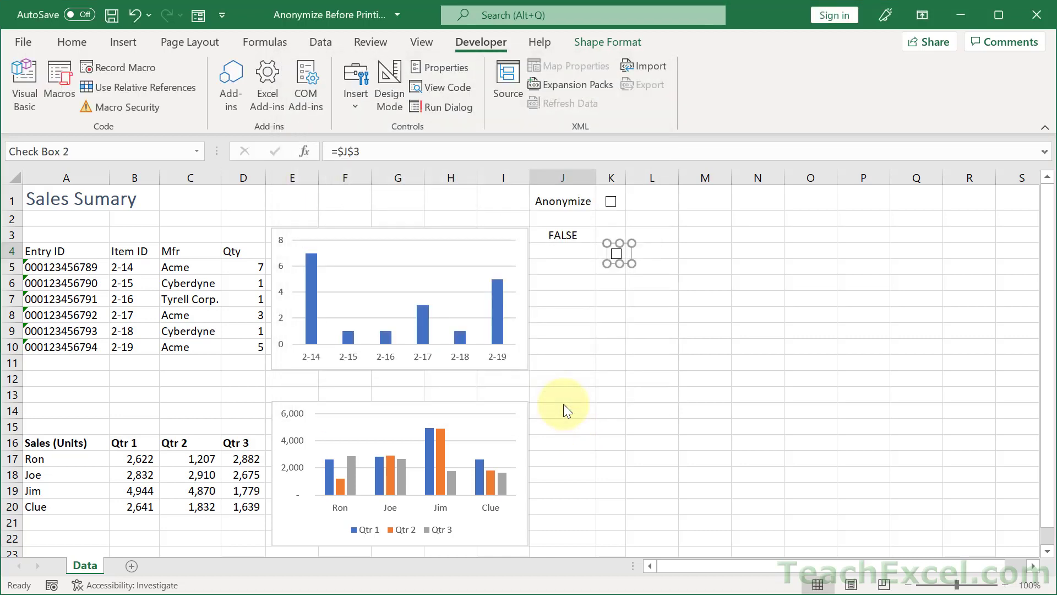
Step: Toggle the check box several times, leaving it ticked so IDs and names show asterisks
click(659, 268)
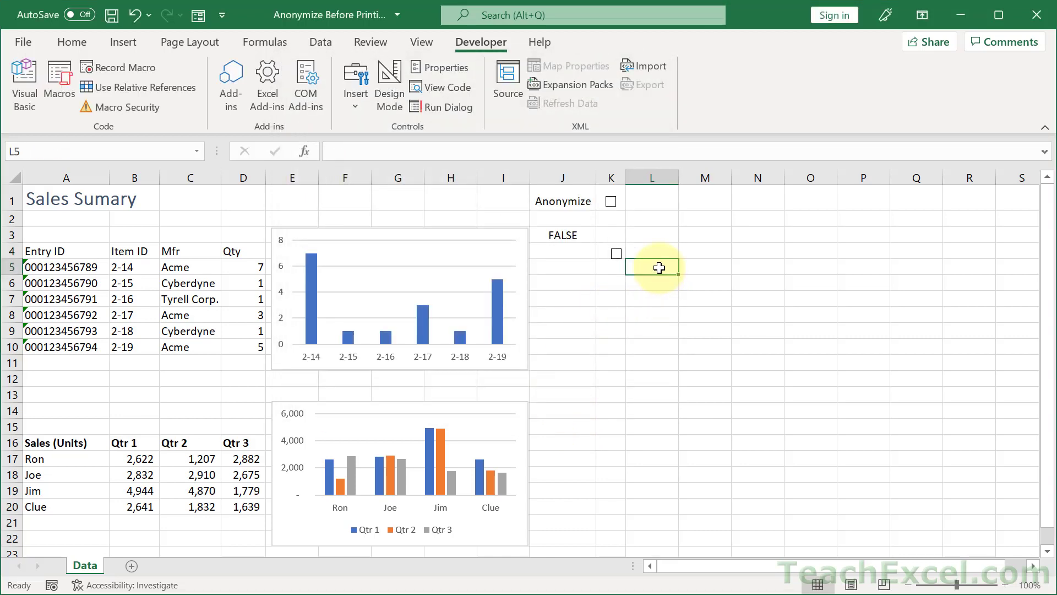
click(617, 254)
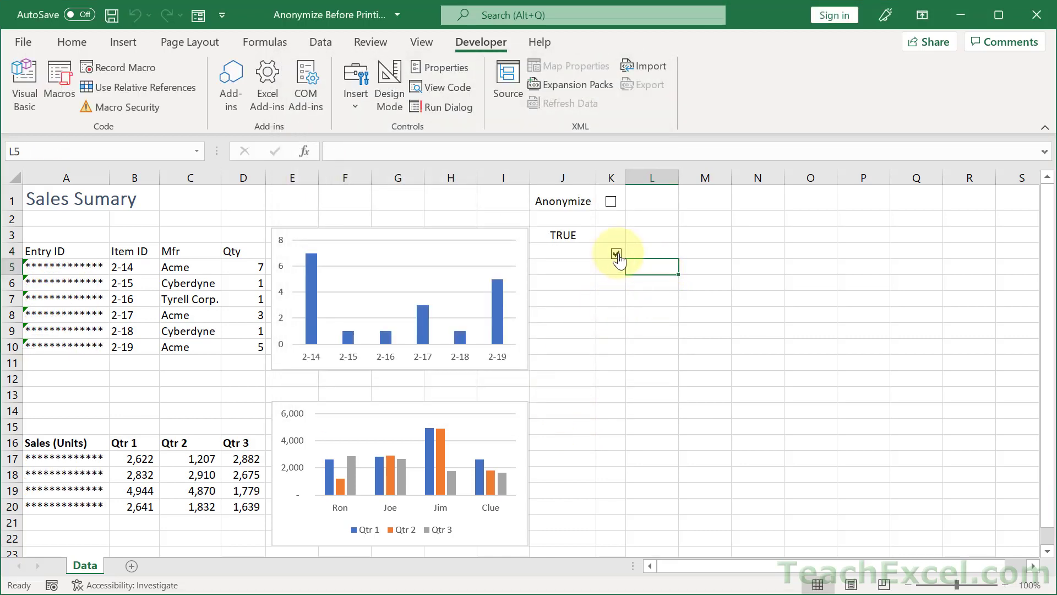
click(616, 254)
click(616, 254)
click(616, 254)
click(617, 254)
Step: Make cell J3's text white to hide its value
click(563, 236)
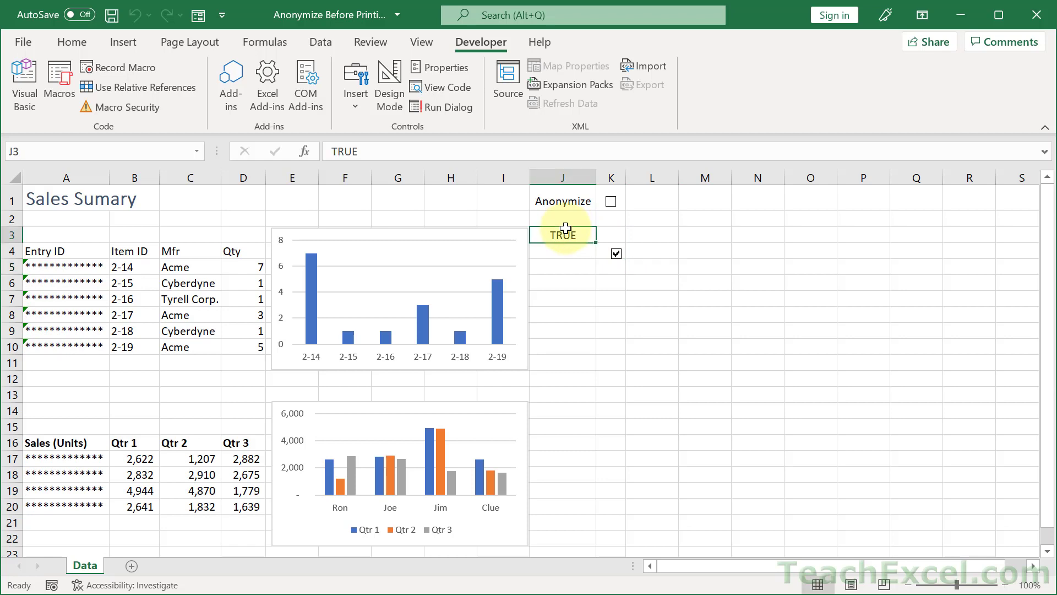
click(71, 42)
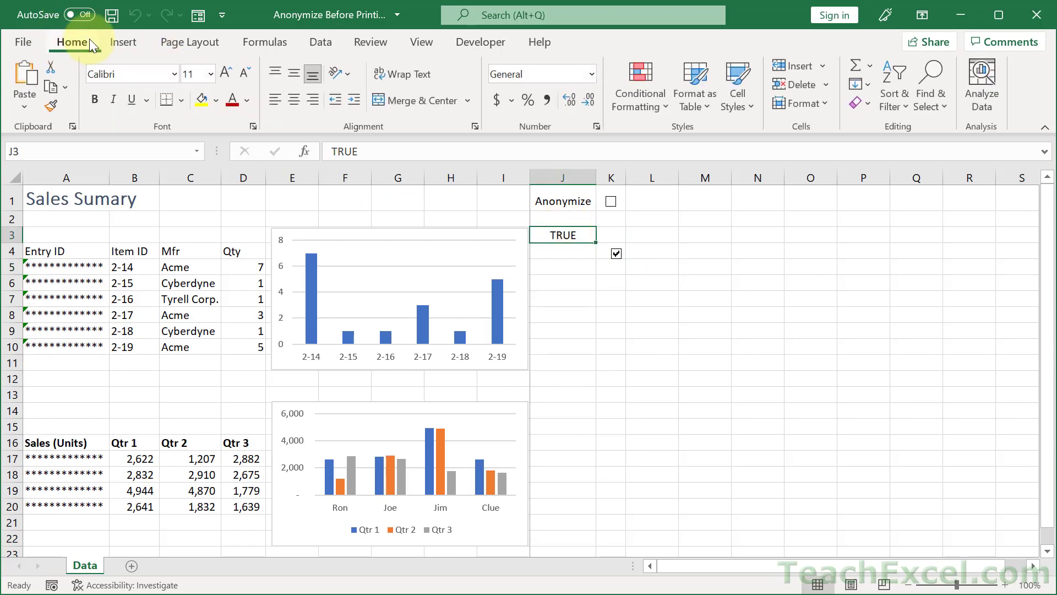
click(247, 101)
click(230, 170)
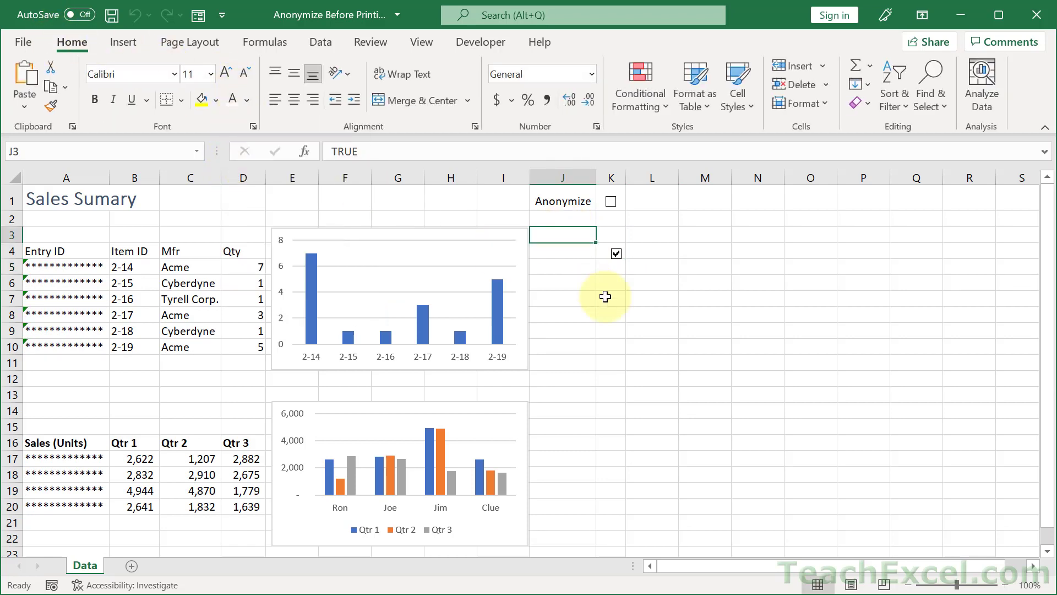
Step: Move the check box beside the Anonymize label in row 1 and test its masking
ctrl+click(616, 259)
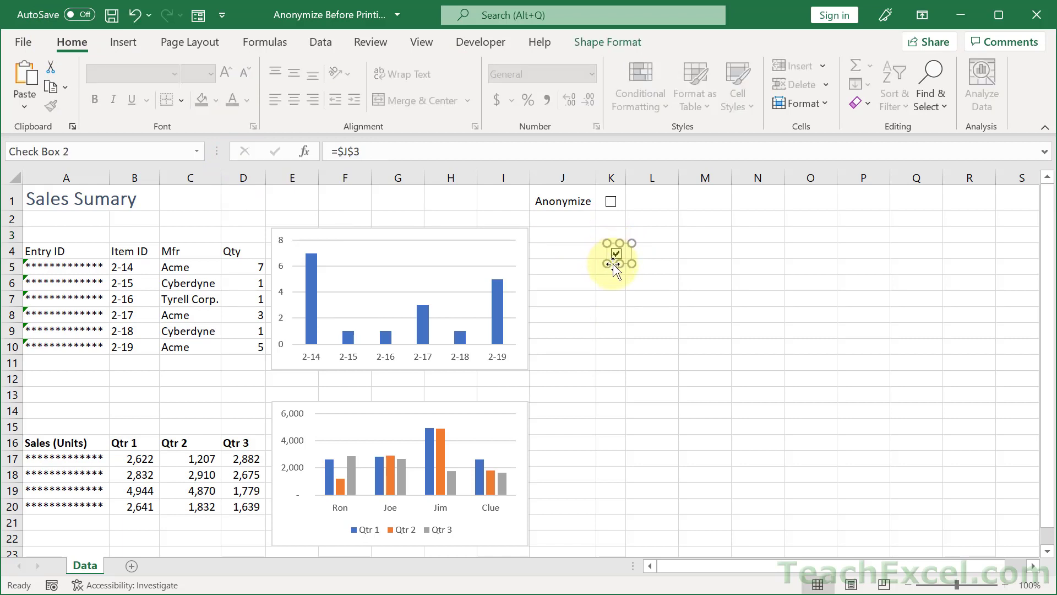
drag(613, 264, 634, 211)
click(643, 249)
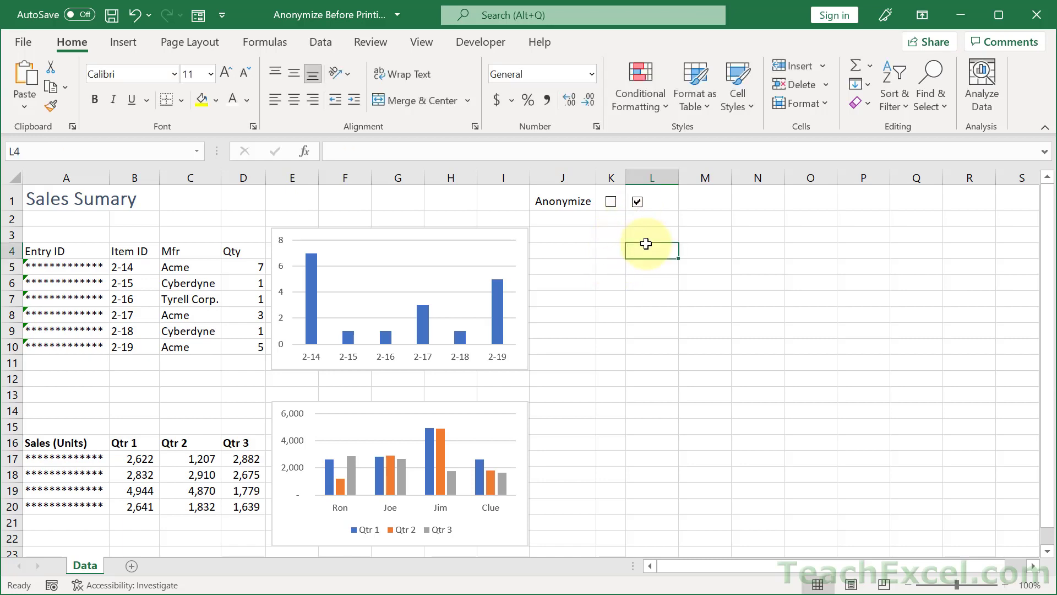
click(636, 203)
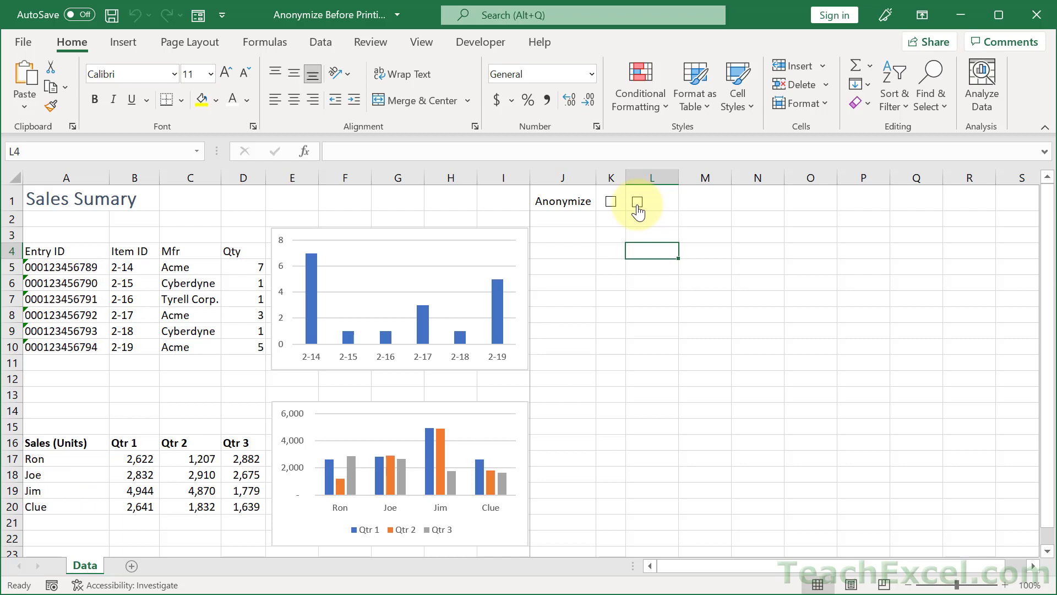
click(637, 204)
Step: Untick the check box to show real IDs and names, and inspect cell J3
click(637, 204)
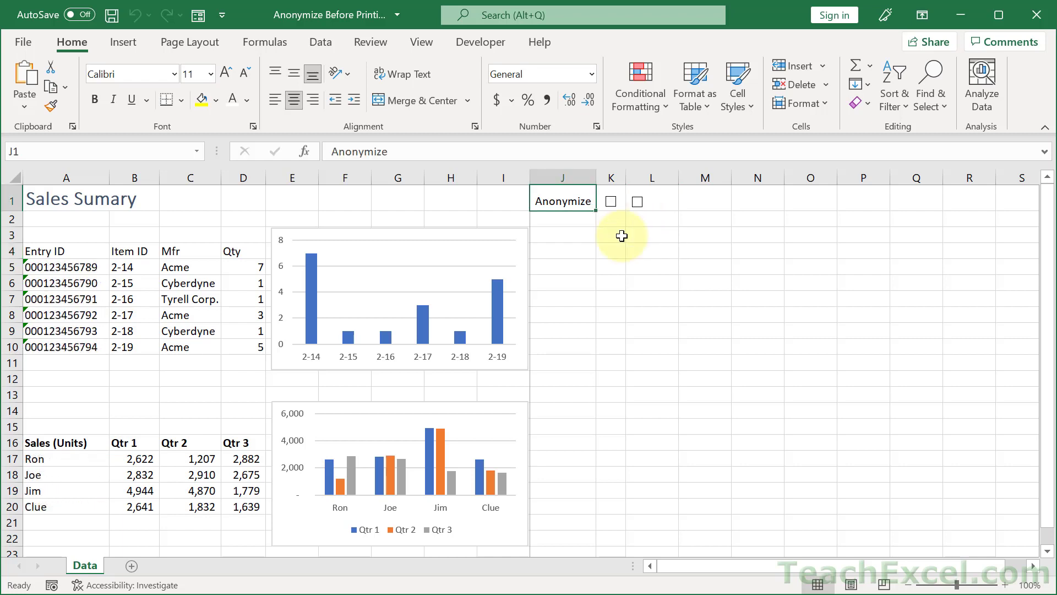
click(565, 236)
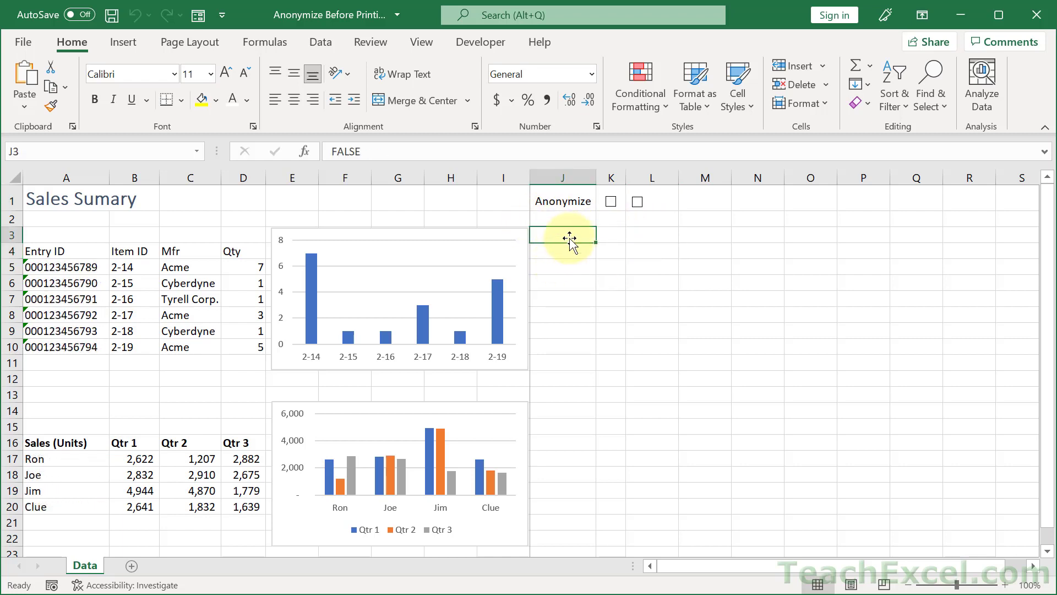
double_click(573, 235)
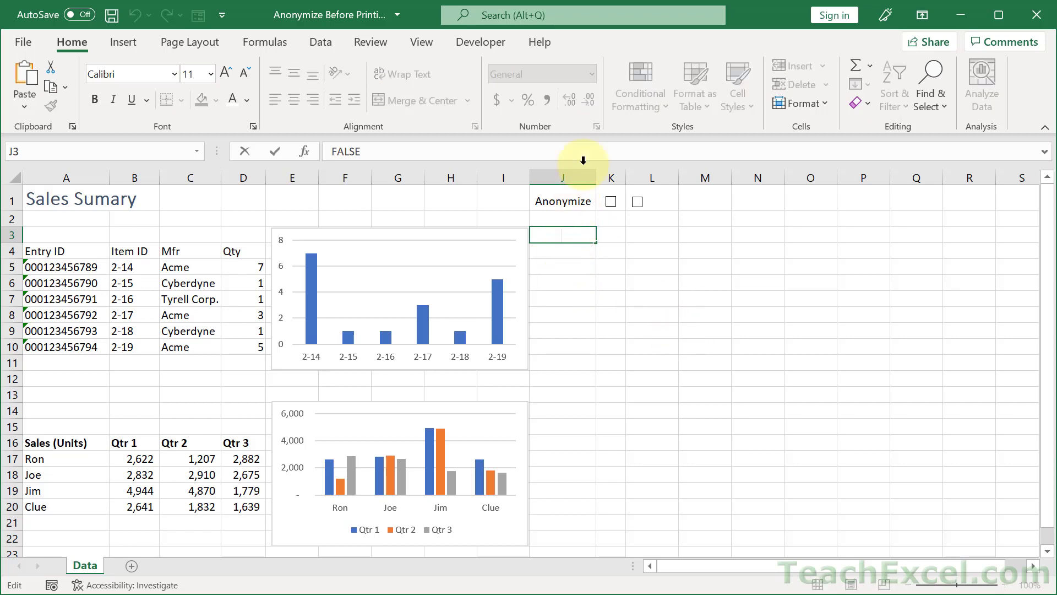
key(Escape)
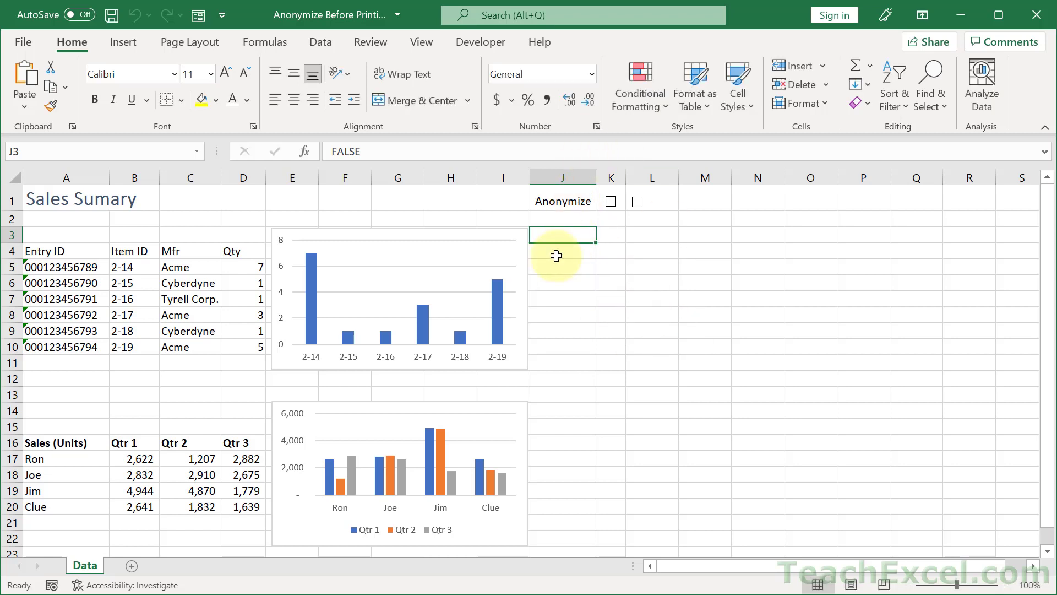
Step: Set the print area to A1:I23, covering the tables and both charts
scroll(549, 313, down, 2)
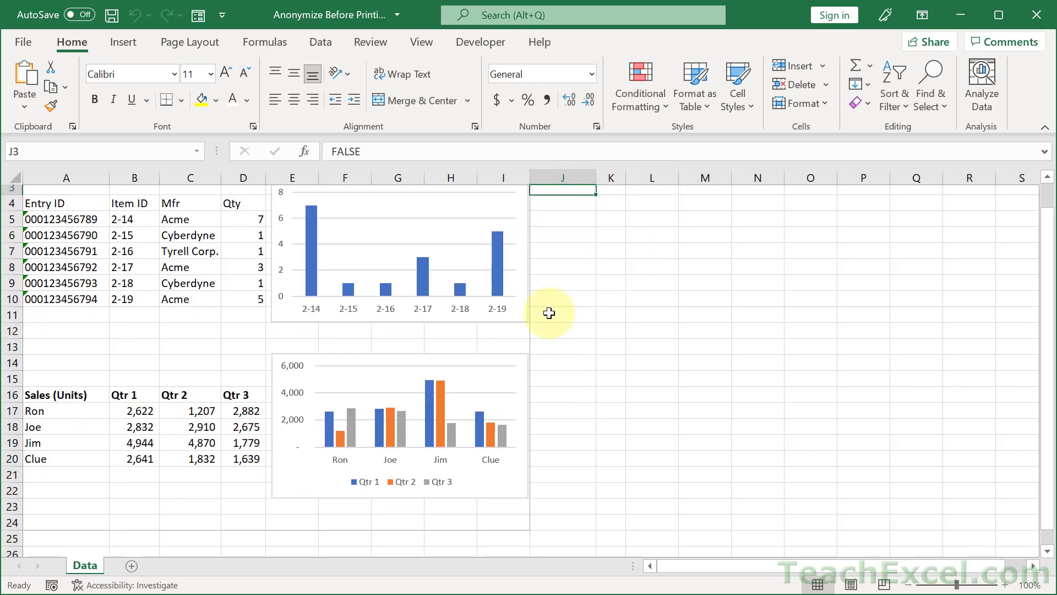
drag(513, 462, 18, 66)
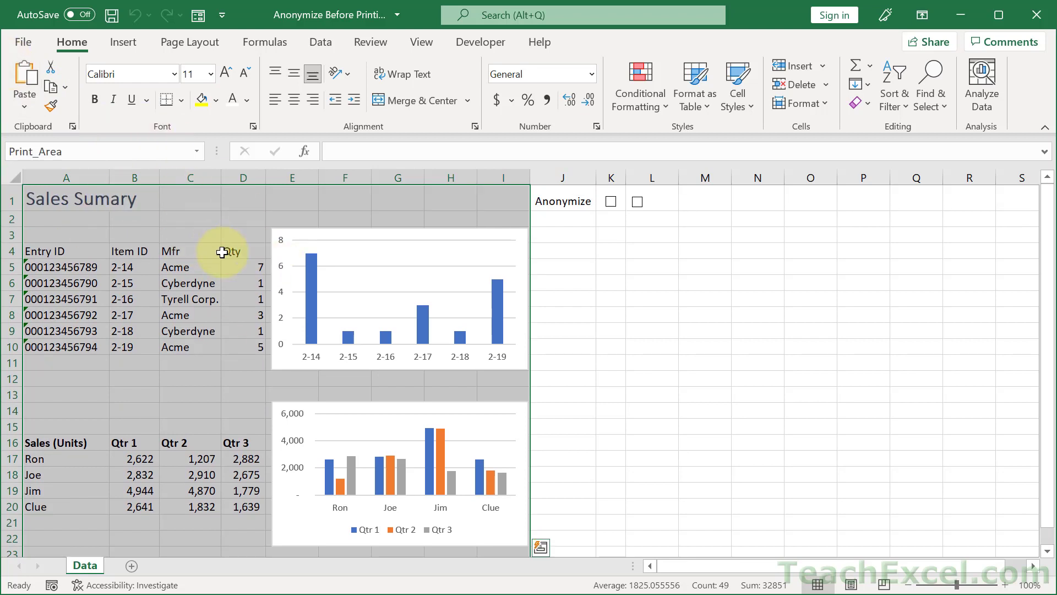
click(182, 43)
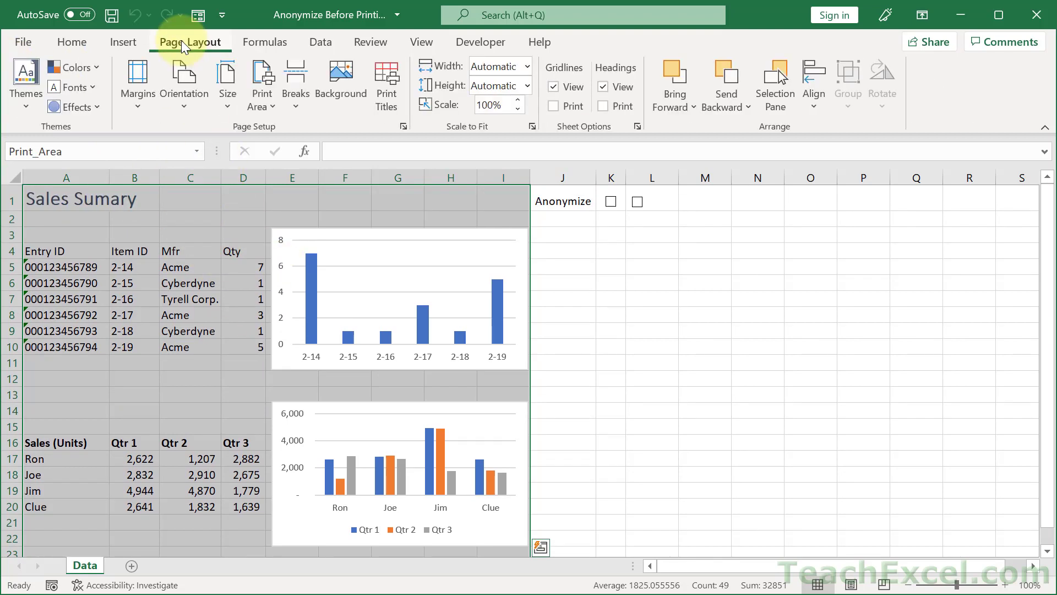
click(254, 98)
click(310, 130)
scroll(309, 128, down, 4)
scroll(587, 259, up, 4)
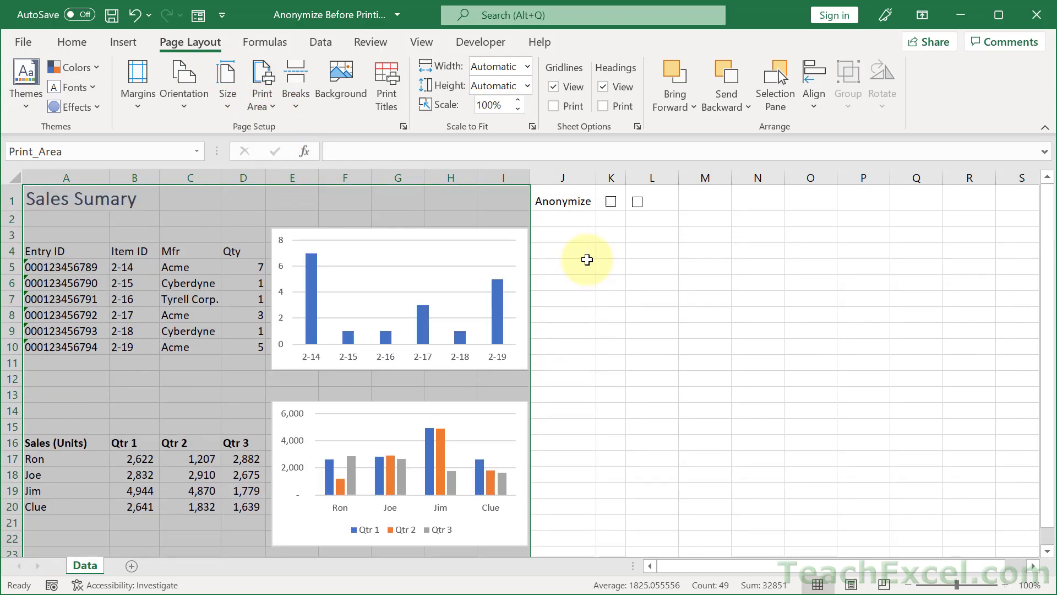
click(495, 202)
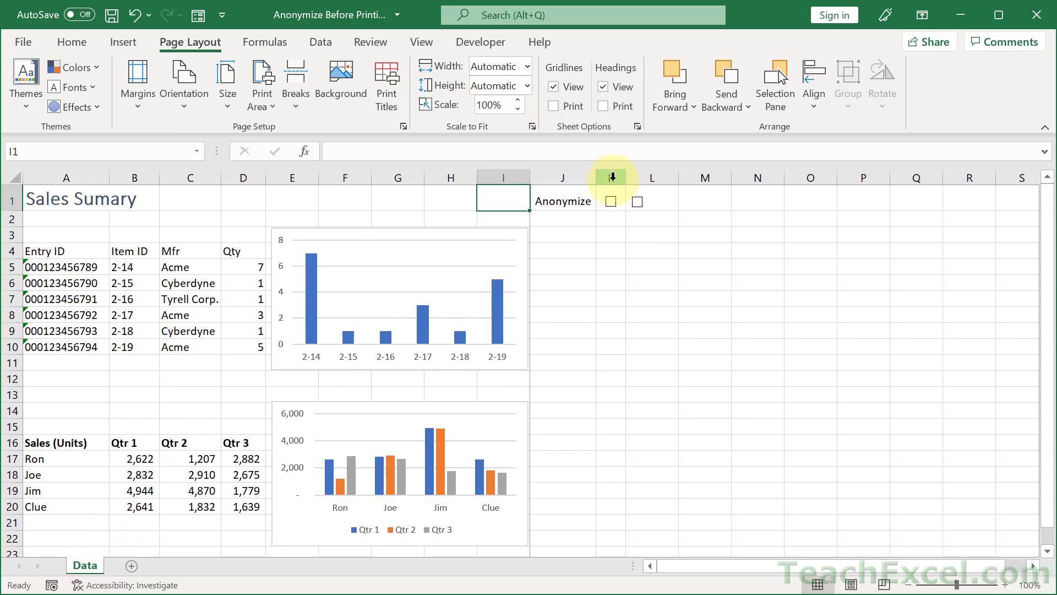
key(Right)
key(Right)
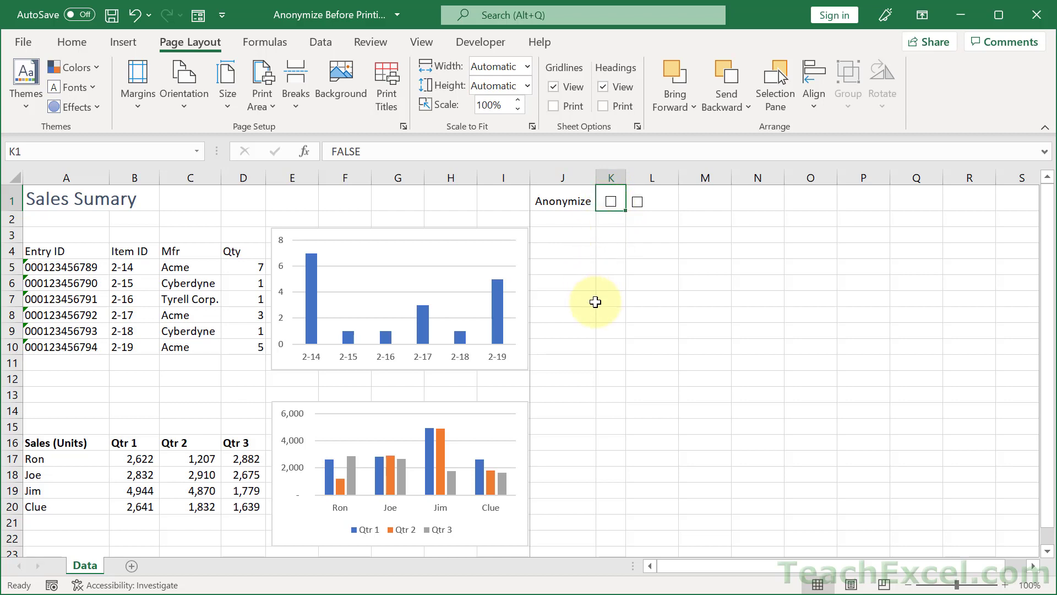
Step: Open the VBA editor and show ThisWorkbook's Workbook_BeforePrint code from the Project Explorer
key(alt+F11)
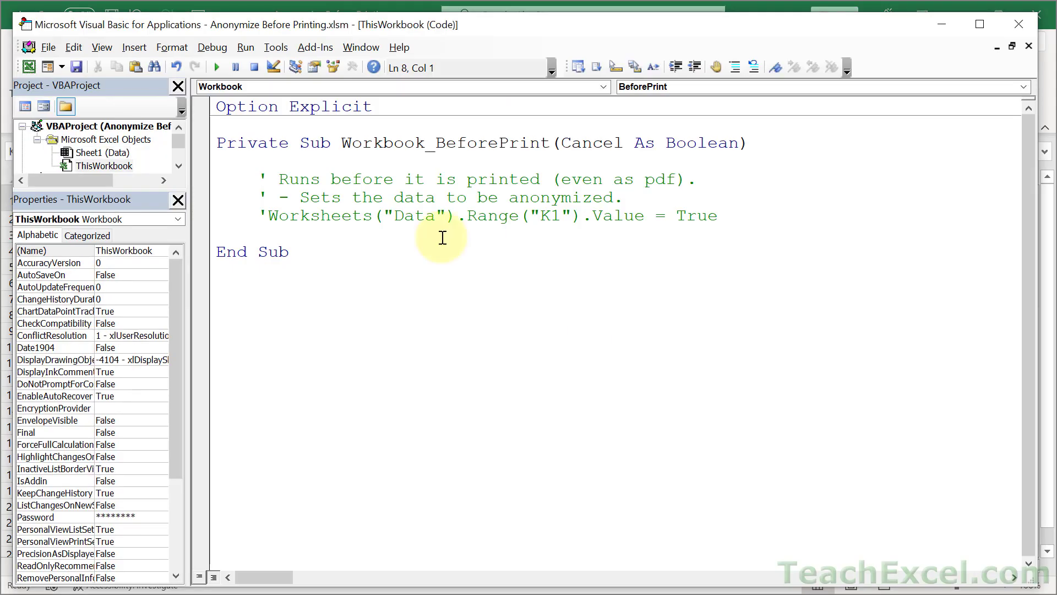
click(140, 128)
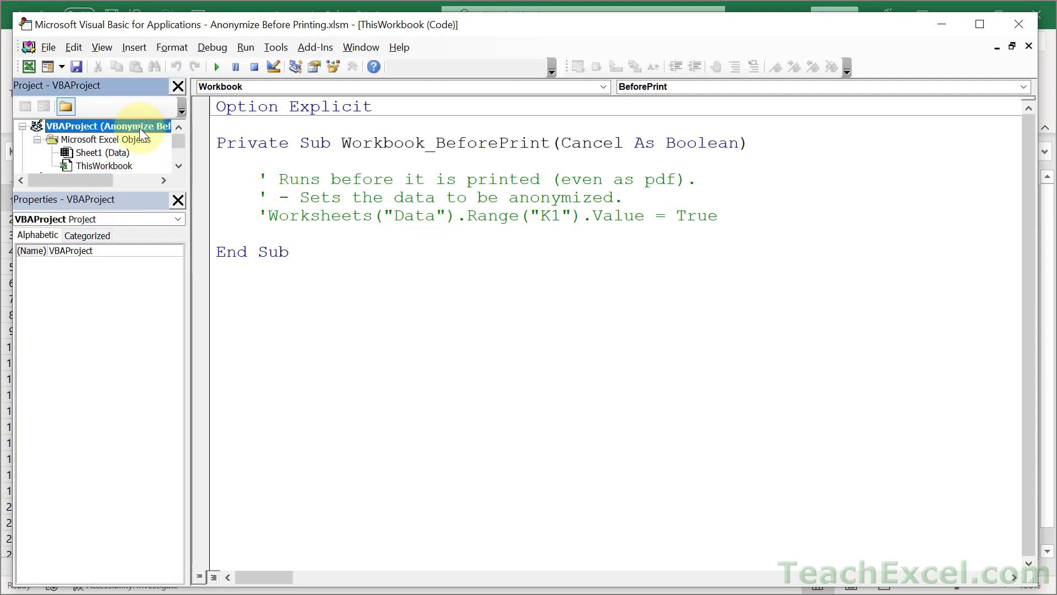
click(102, 48)
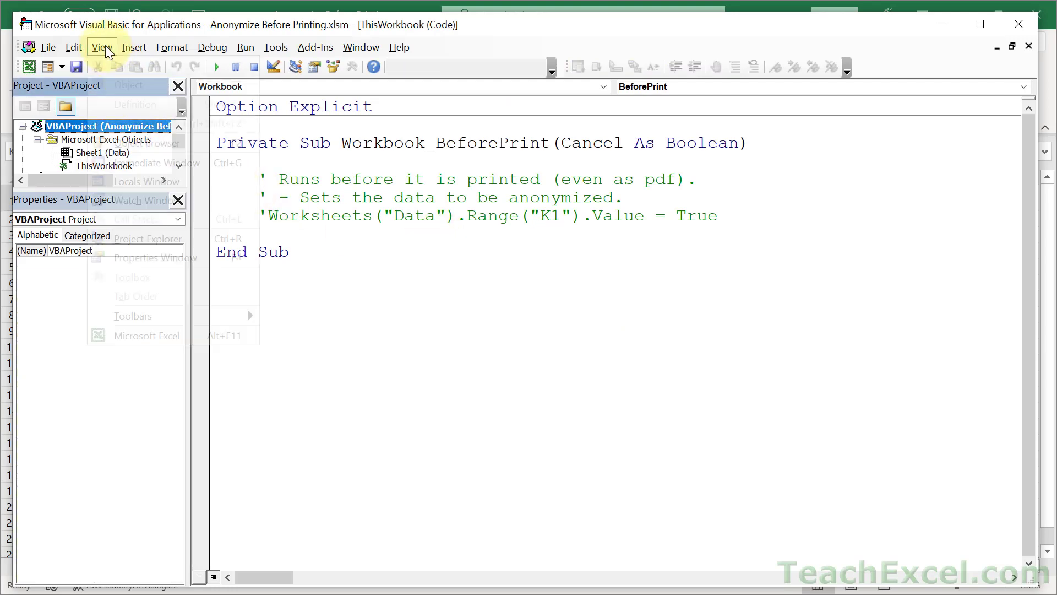
click(154, 243)
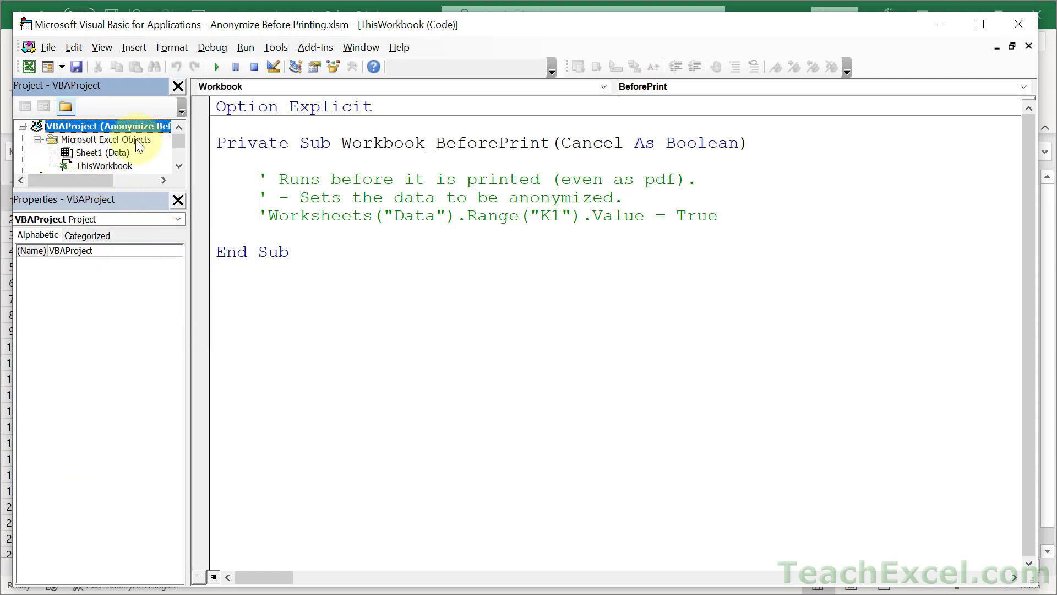
double_click(99, 167)
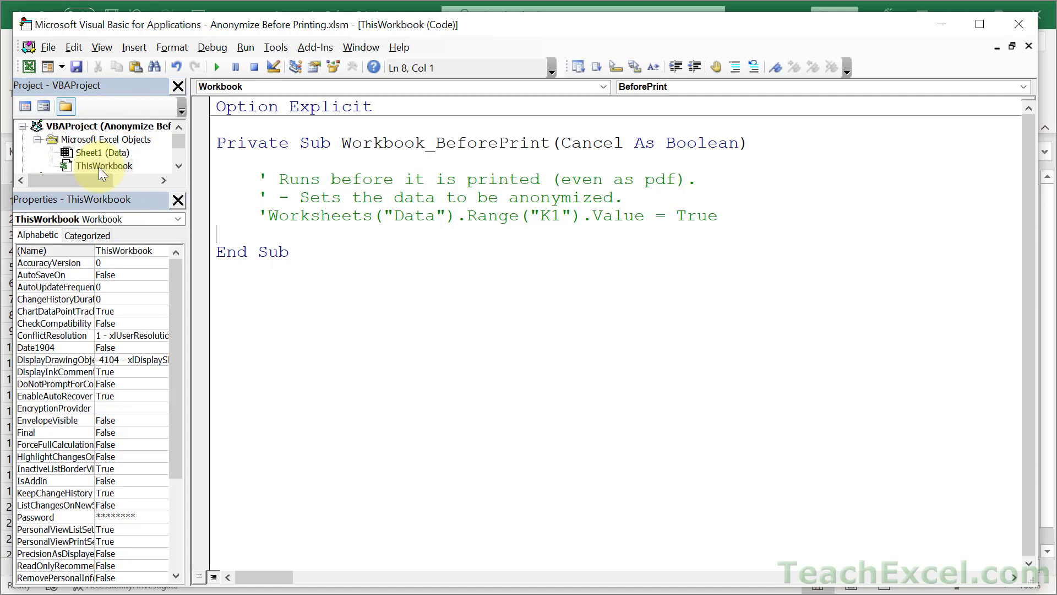
click(369, 168)
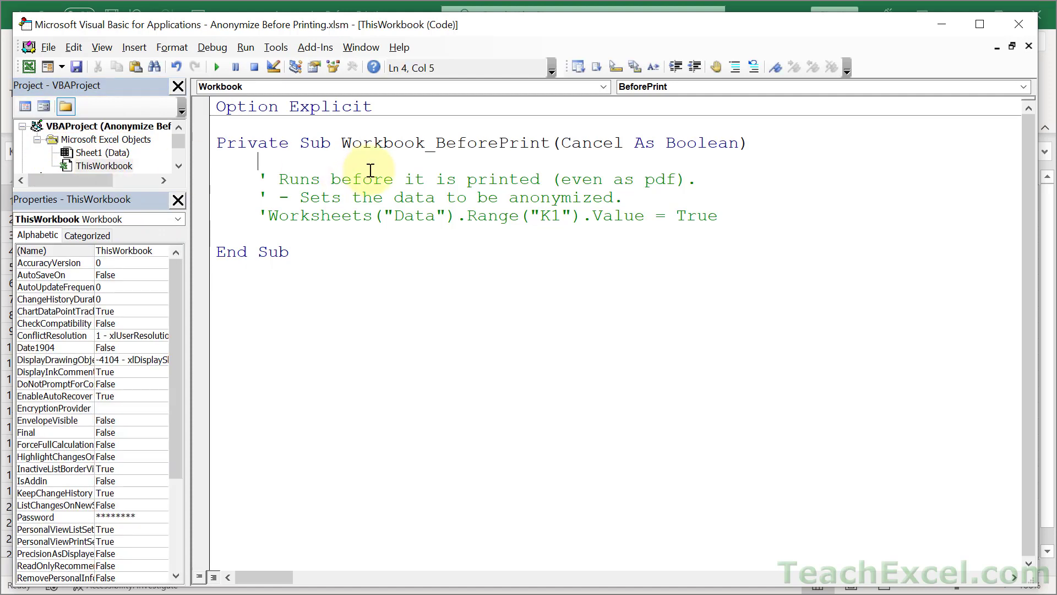
click(230, 88)
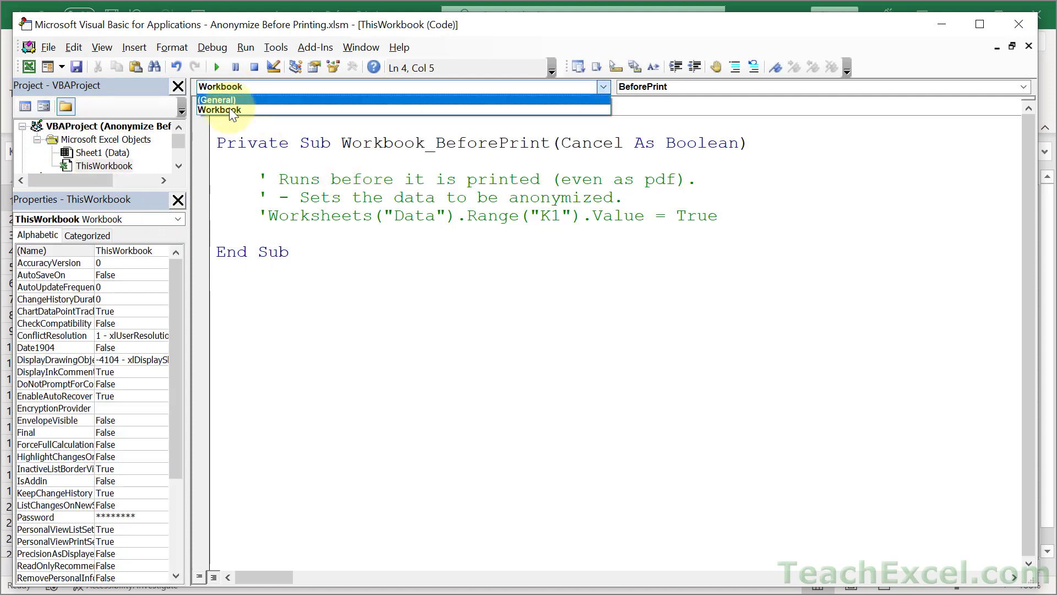
click(712, 158)
click(655, 88)
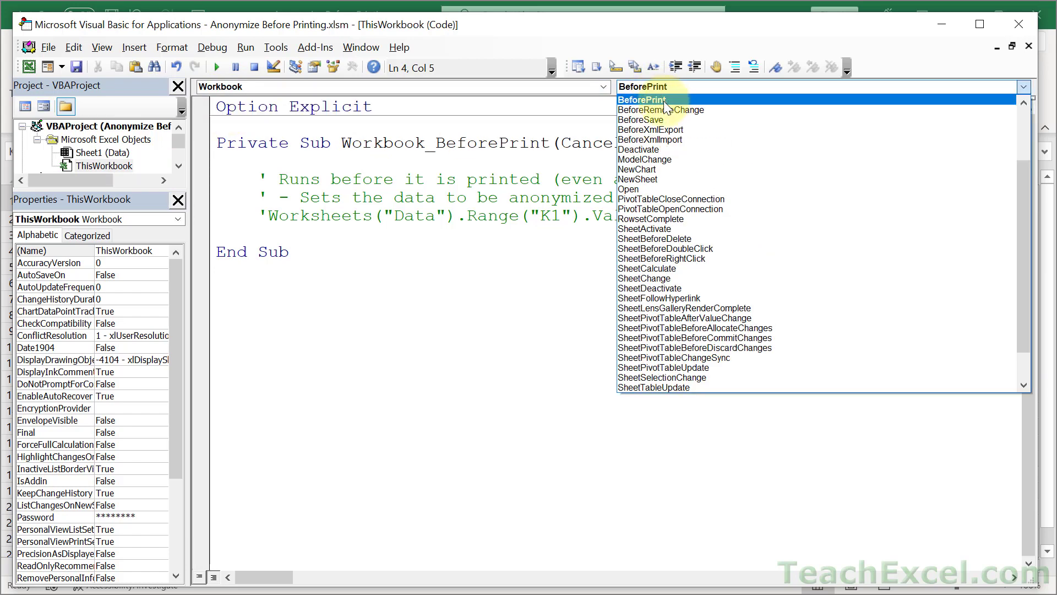
scroll(663, 101, up, 2)
scroll(663, 101, up, 2)
click(662, 180)
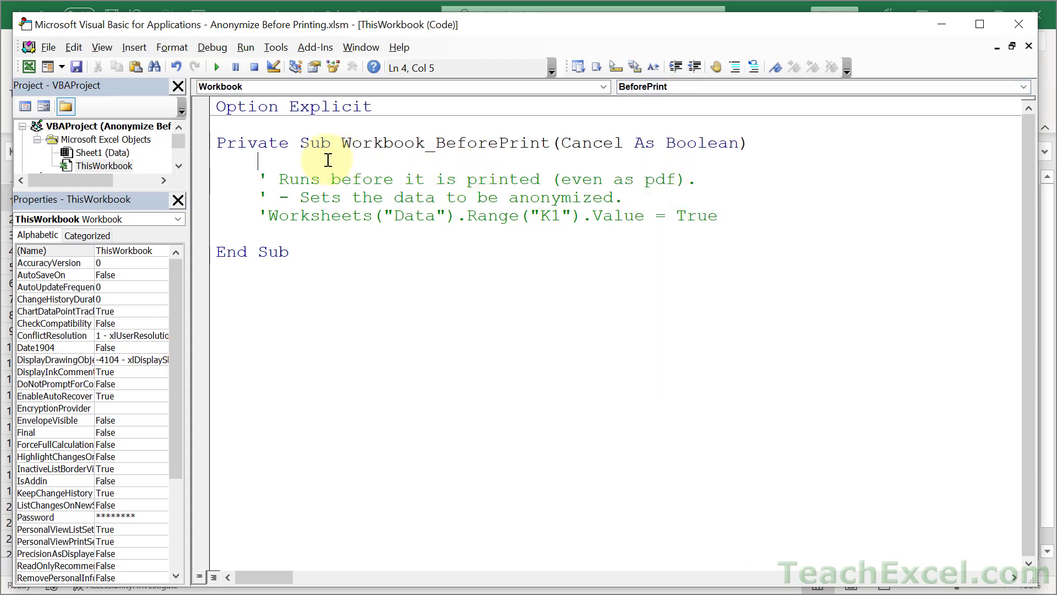
Step: Delete the comment lines and uncomment Worksheets("Data").Range("K1").Value = True in Workbook_BeforePrint
drag(260, 175, 735, 224)
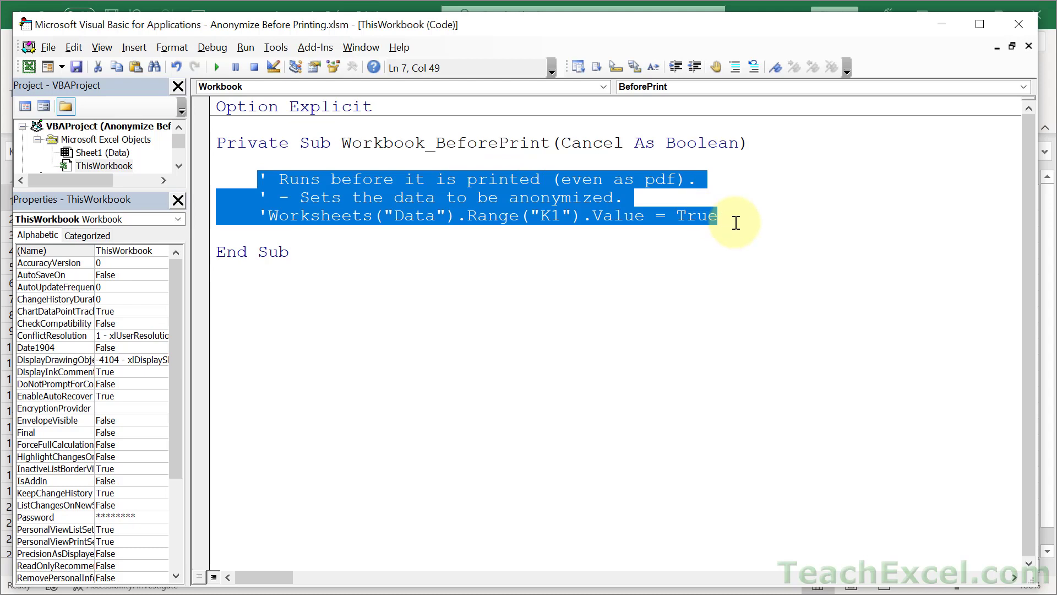
click(703, 233)
click(266, 215)
key(BackSpace)
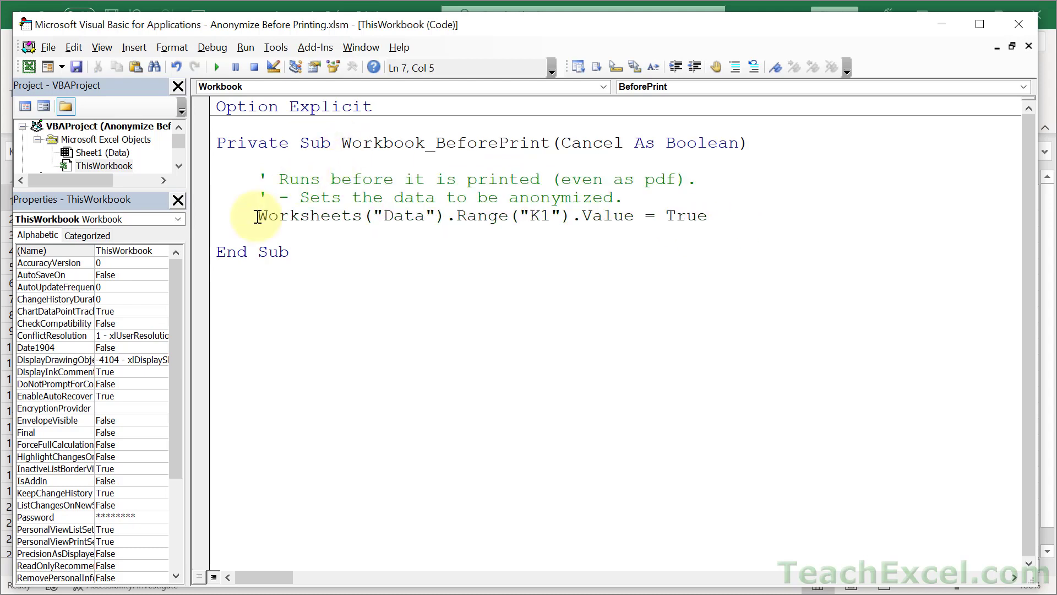
double_click(405, 215)
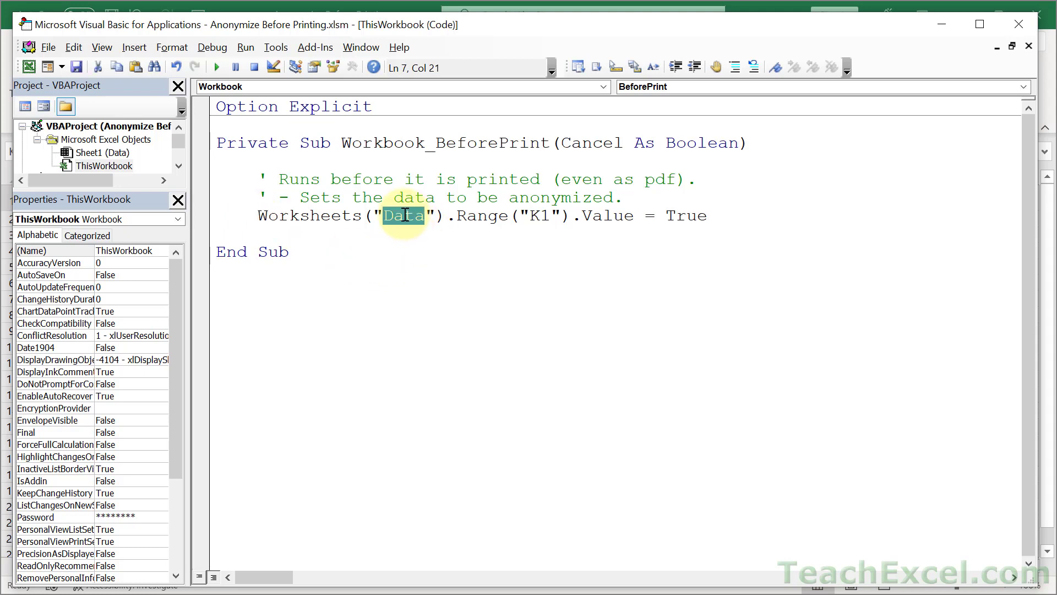
double_click(539, 216)
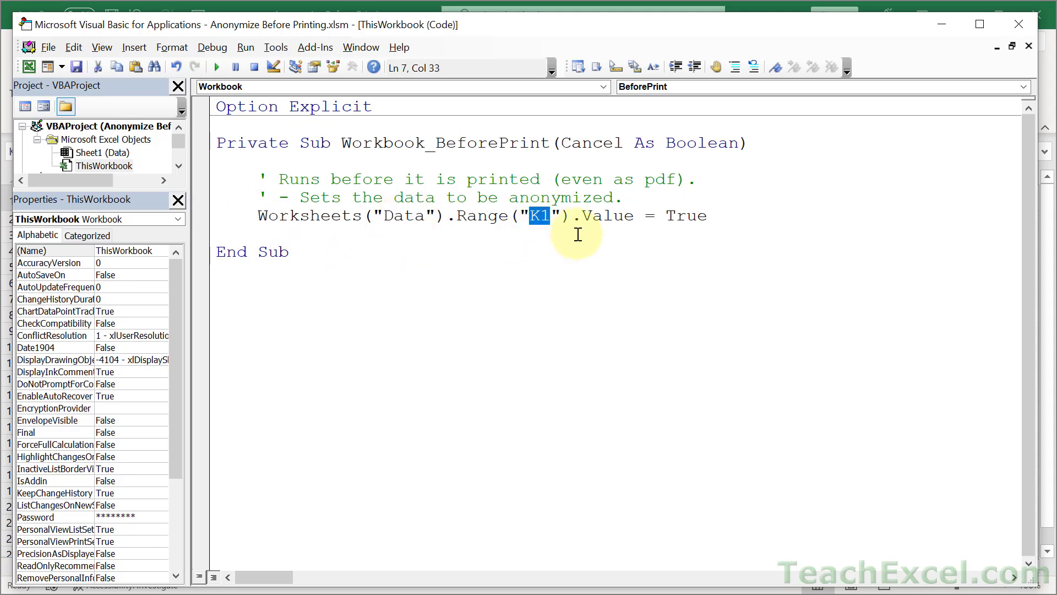
double_click(684, 216)
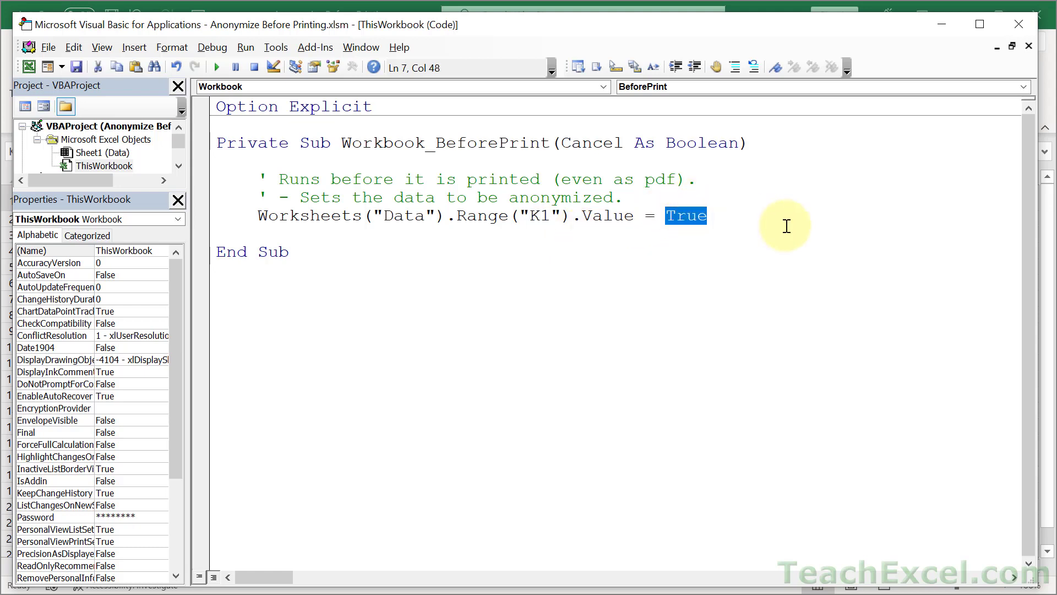
click(746, 236)
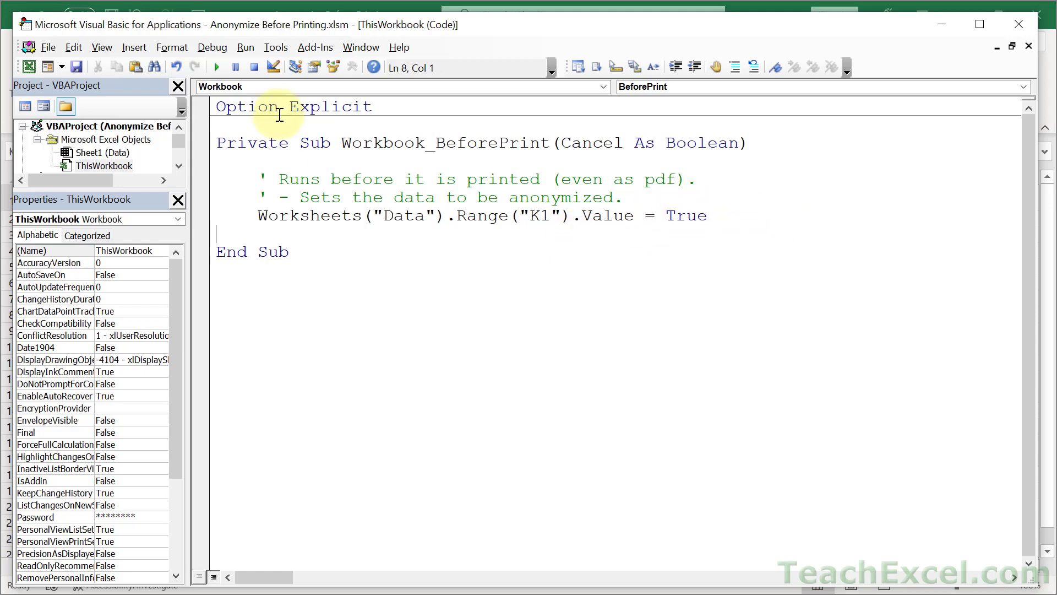
Step: Return to the Excel workbook and open the Print preview with Ctrl+P
click(29, 65)
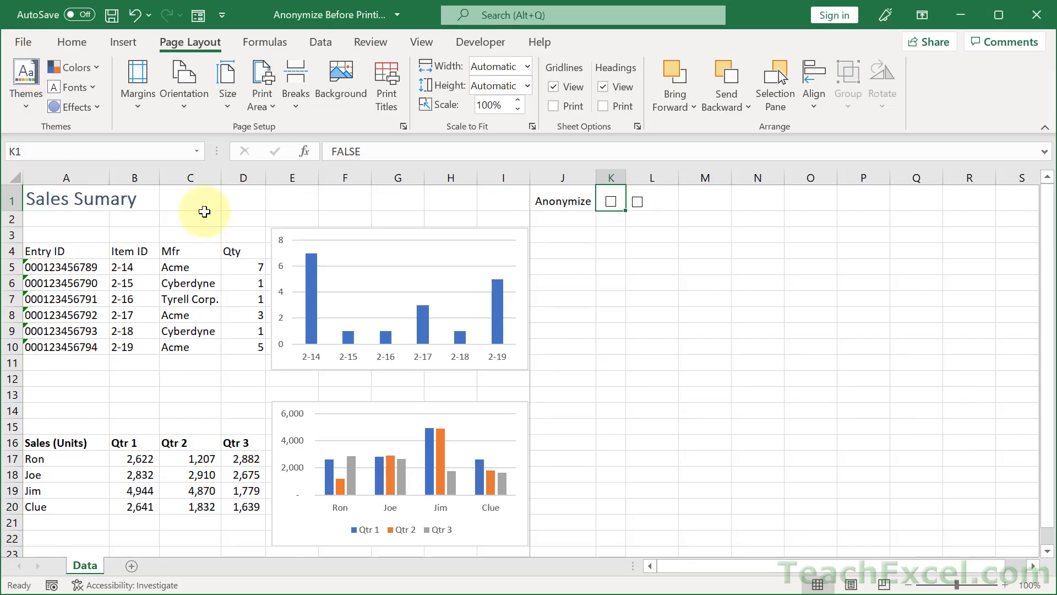
key(ctrl+p)
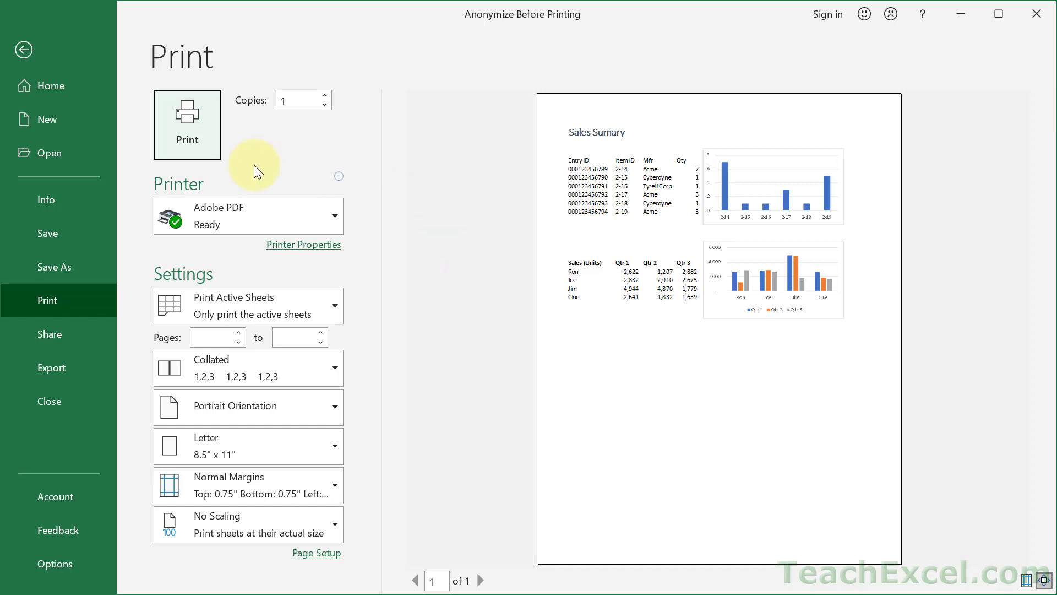
Step: Print the sheet to Adobe PDF and check the PDF shows asterisk-masked IDs and names
click(186, 118)
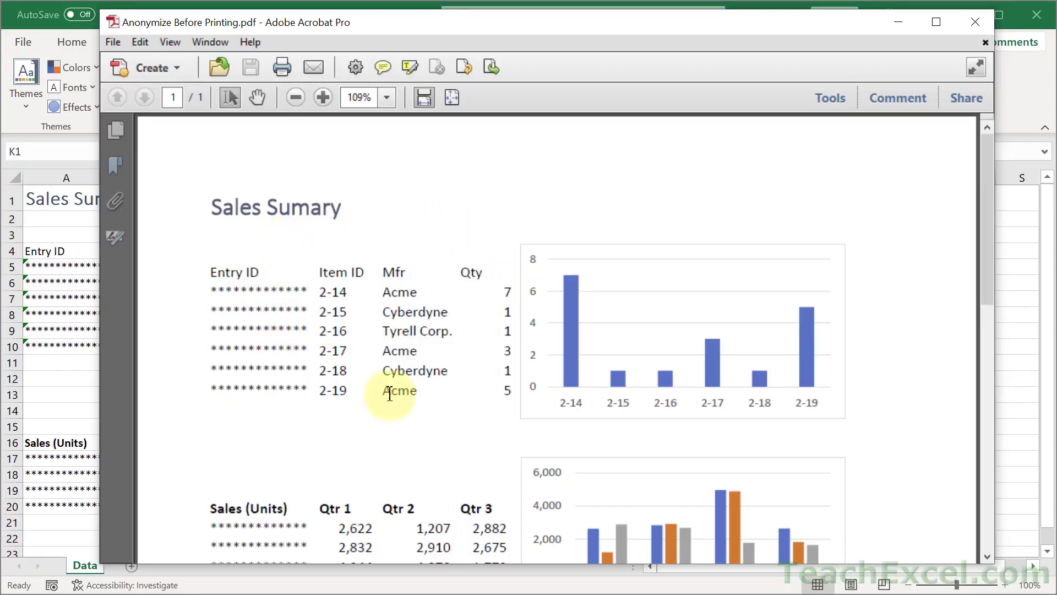
scroll(395, 408, down, 5)
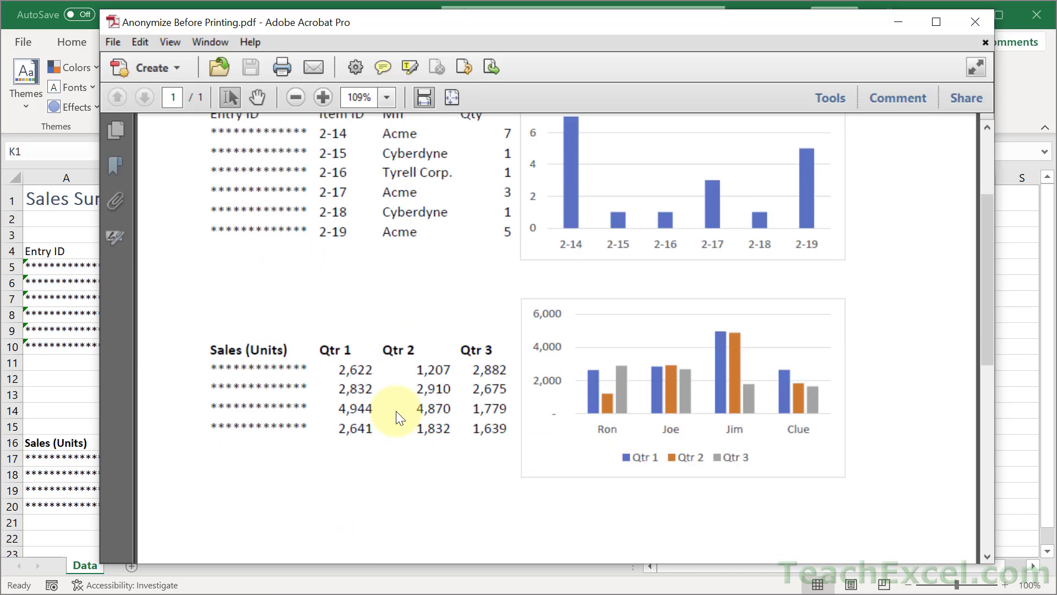
scroll(395, 411, up, 4)
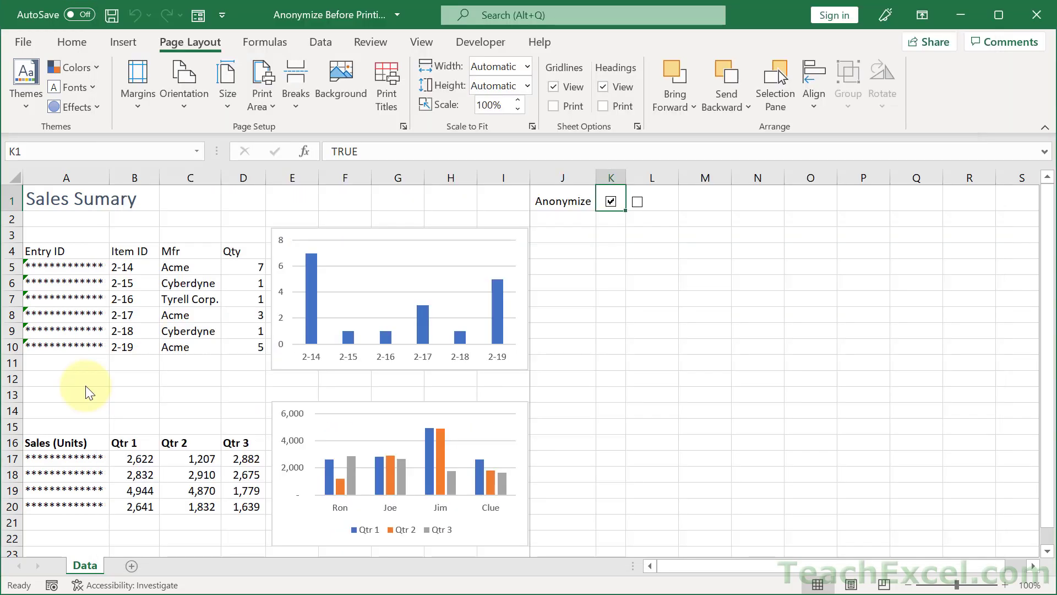